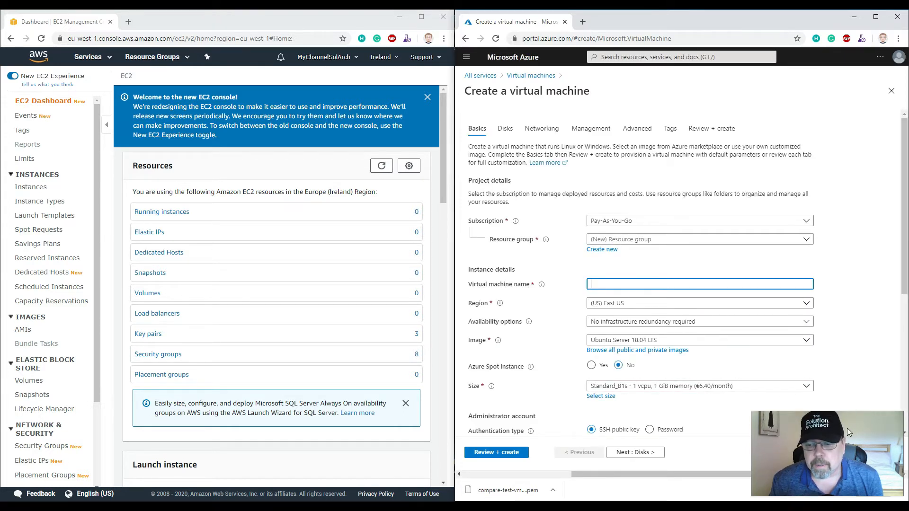
# Create a new resource group named comparing-aws-azure-demo for the virtual machine
pyautogui.moveTo(751, 412); pyautogui.dragTo(811, 456)
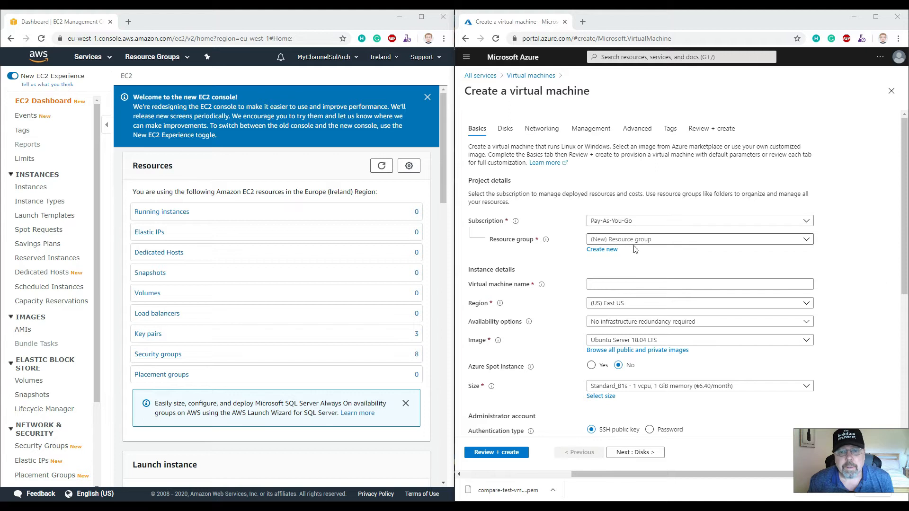
pyautogui.click(652, 239)
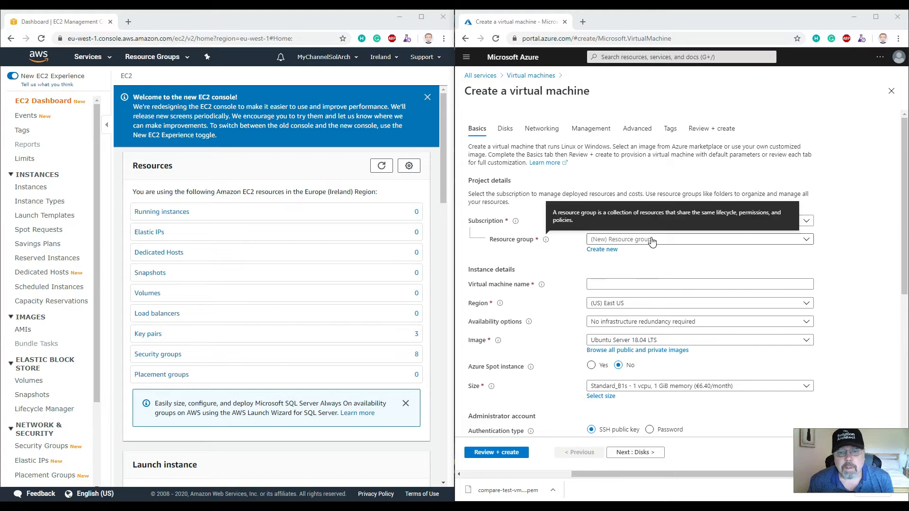
pyautogui.click(602, 250)
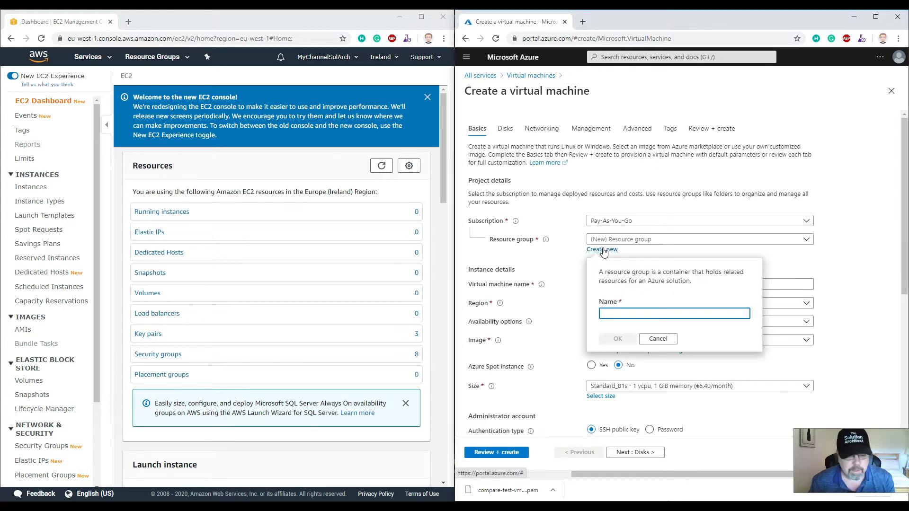
pyautogui.write('comaring')
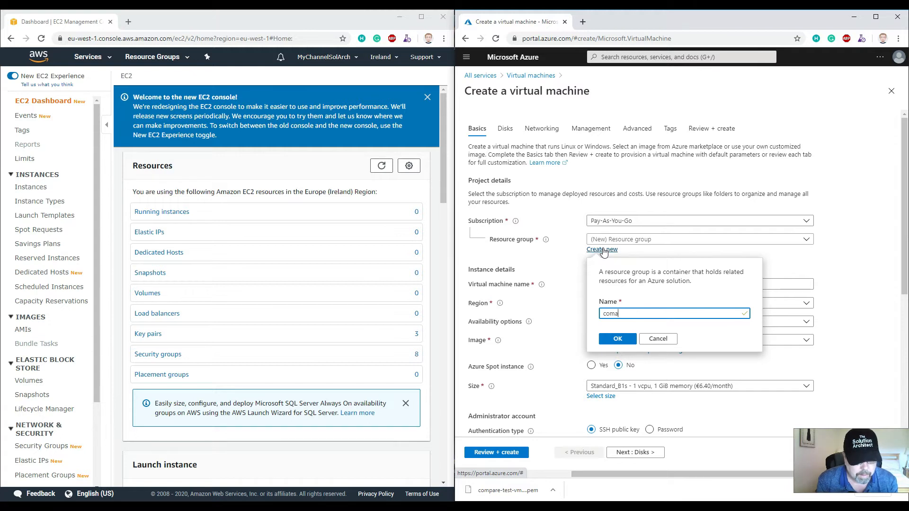
pyautogui.press('BackSpace')
pyautogui.press('BackSpace')
pyautogui.press('BackSpace')
pyautogui.press('BackSpace')
pyautogui.press('BackSpace')
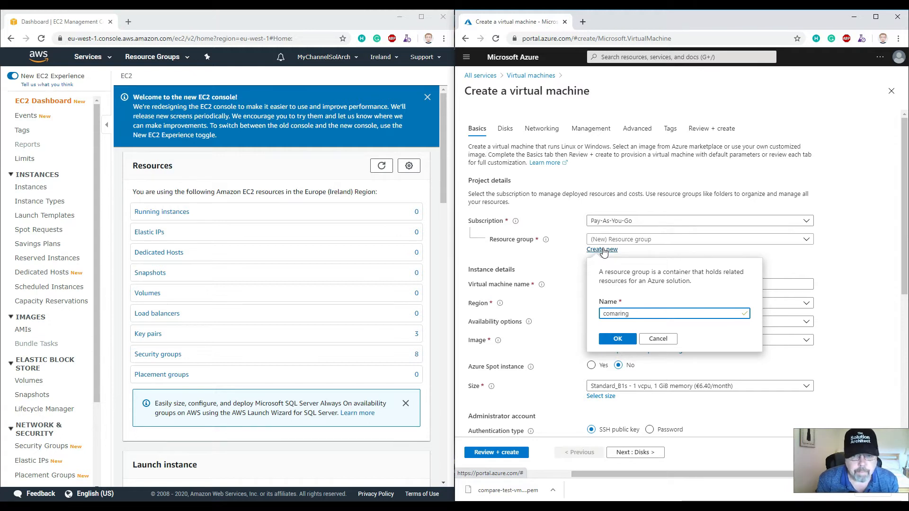
pyautogui.write('pa')
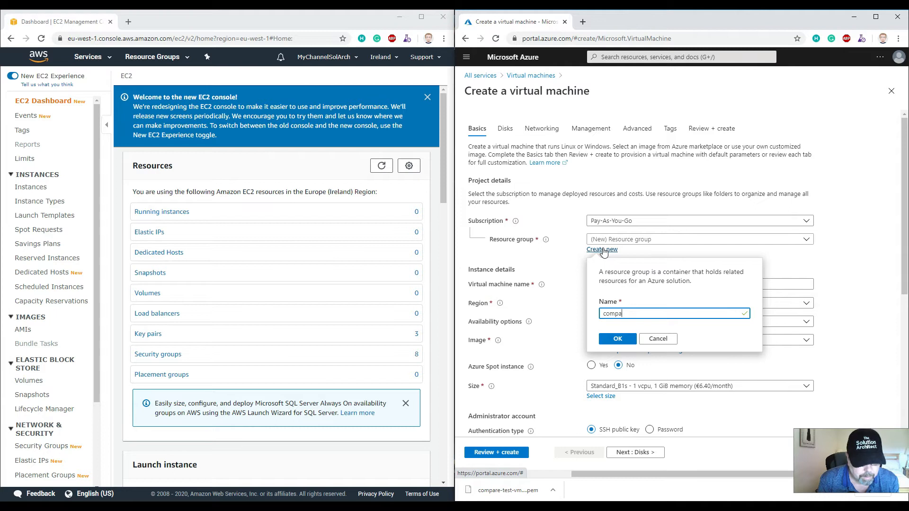
pyautogui.write('ring-aws-az')
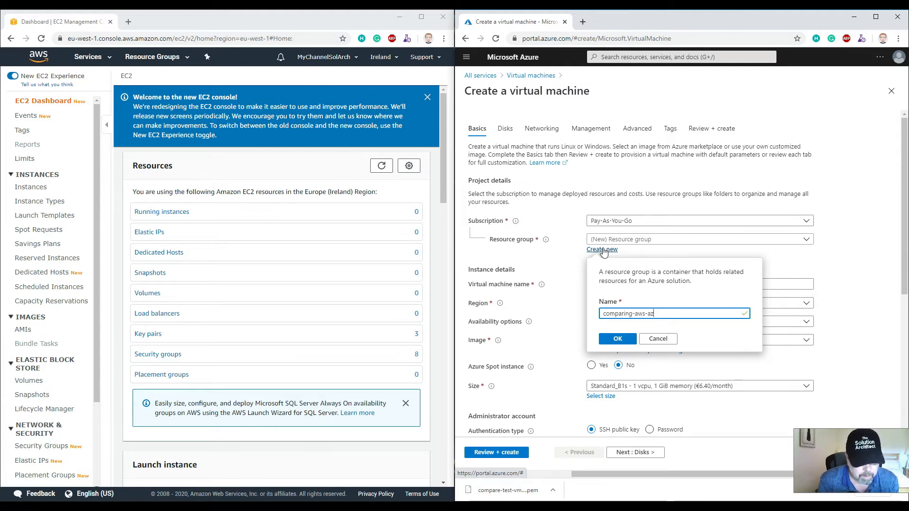
pyautogui.write('ure-demo')
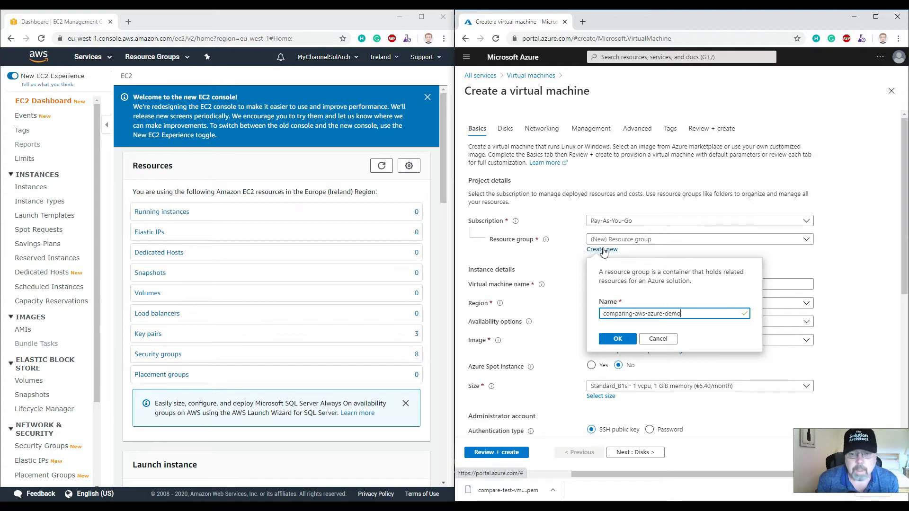
pyautogui.click(616, 339)
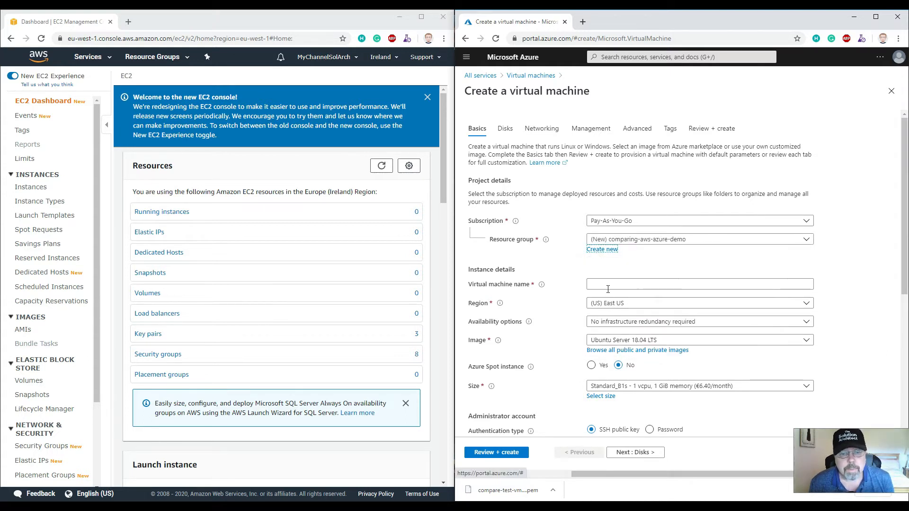
# Name the virtual machine compare-vm-aws-azure-demo
pyautogui.click(620, 283)
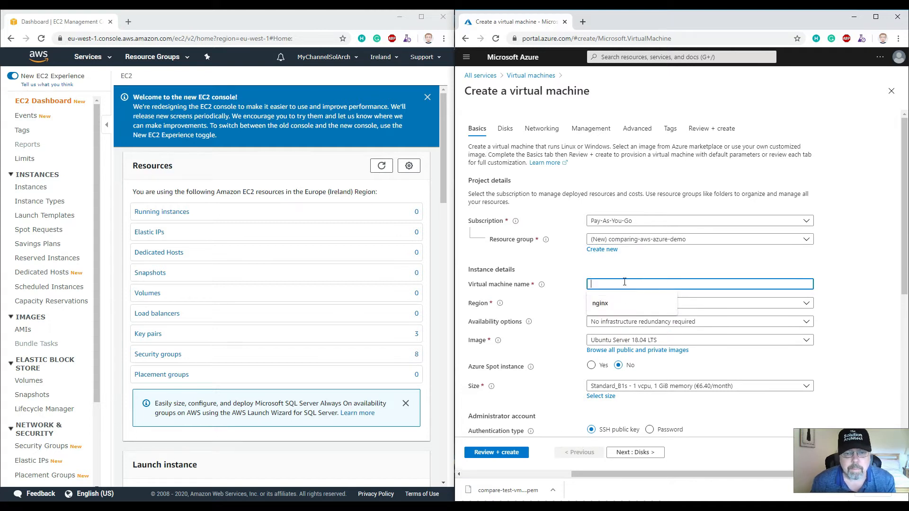
pyautogui.write('compar')
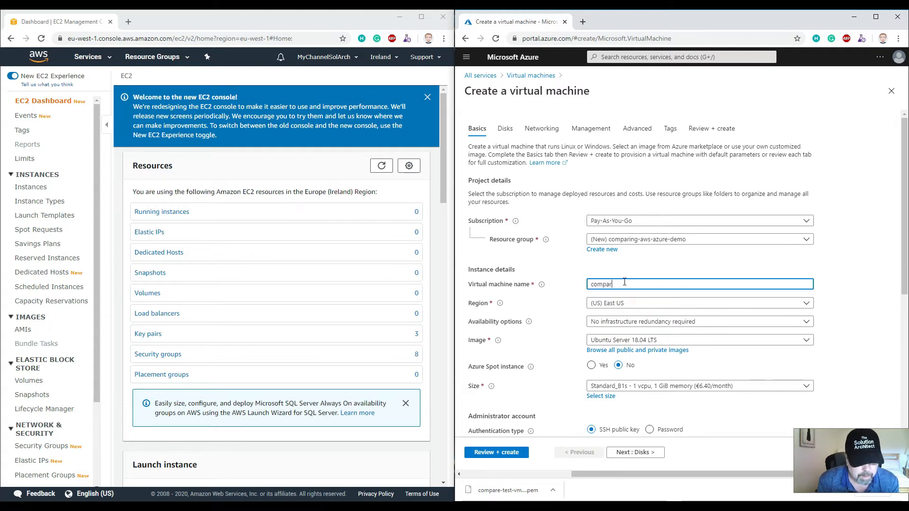
pyautogui.write('e-vm')
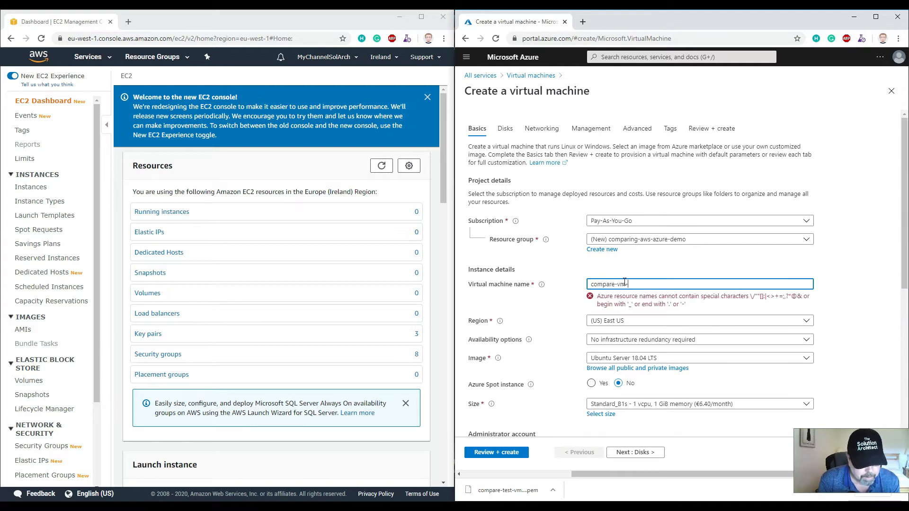
pyautogui.write('-aws-azure-demo')
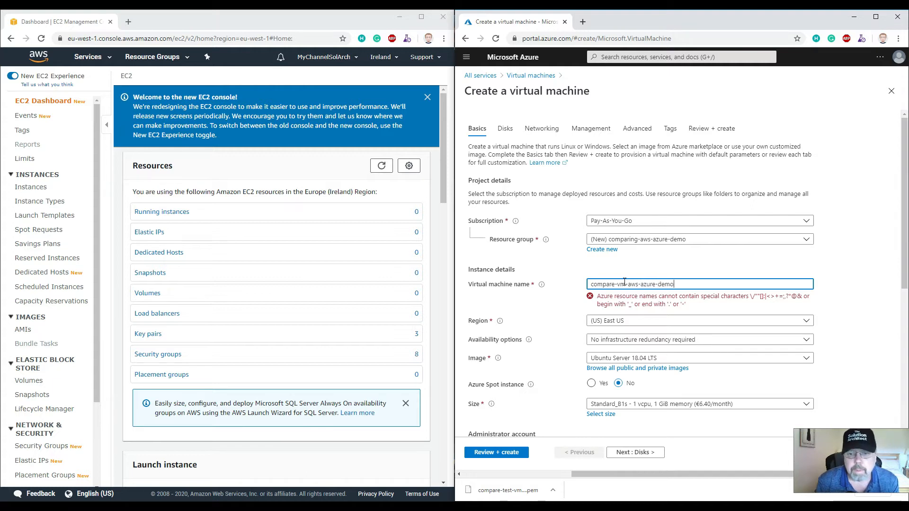
# Set the region to (Europe) West Europe, keeping no infrastructure redundancy for availability
pyautogui.click(626, 306)
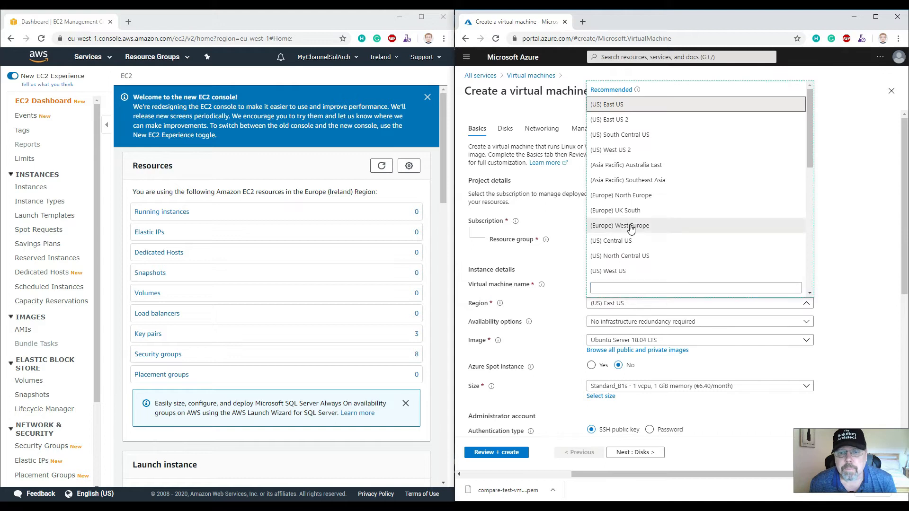
pyautogui.click(635, 227)
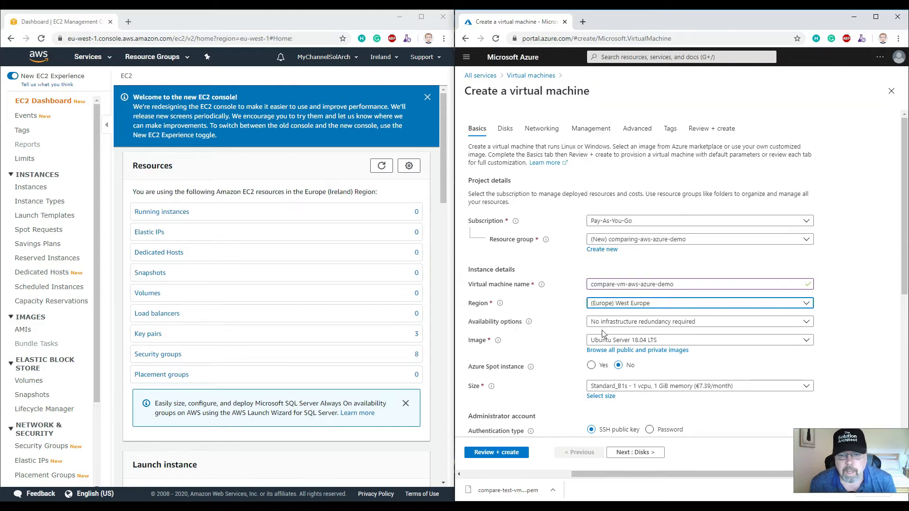
pyautogui.click(649, 324)
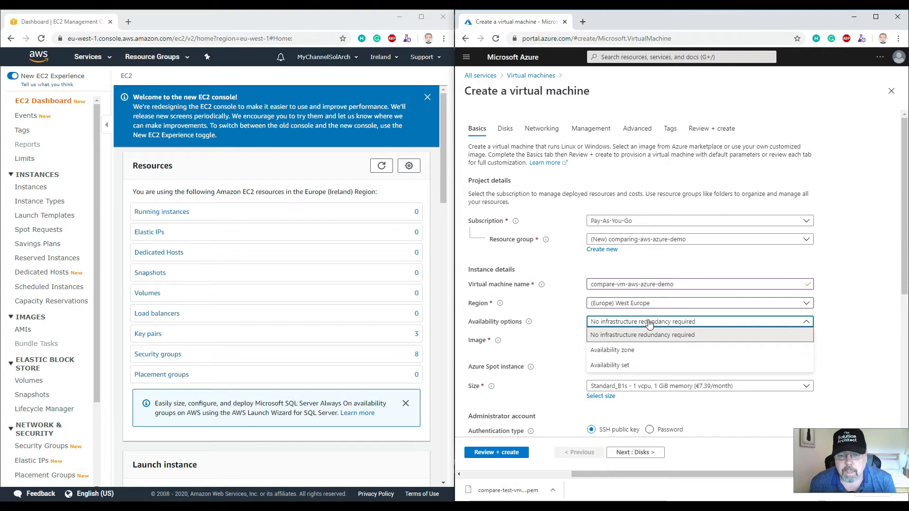
pyautogui.click(650, 323)
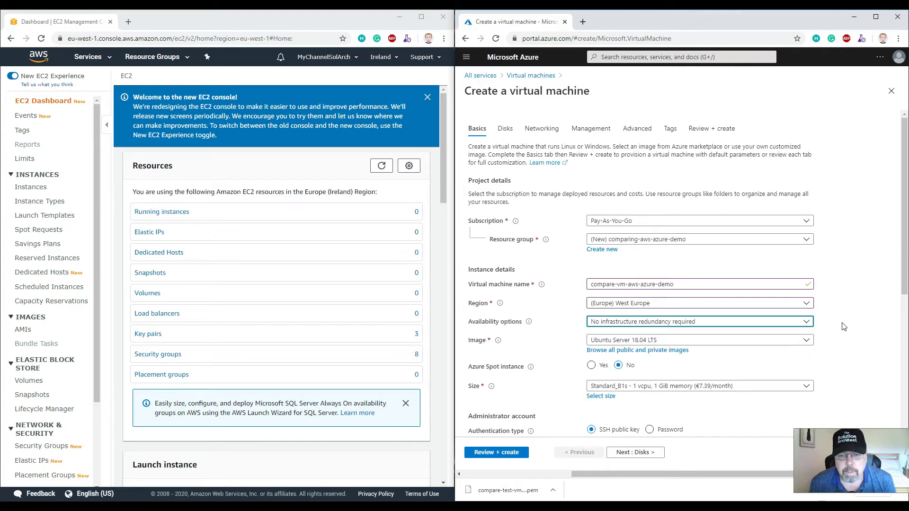
# Add HTTP (80) to the allowed public inbound ports alongside SSH (22)
pyautogui.scroll(-1, 845, 327)
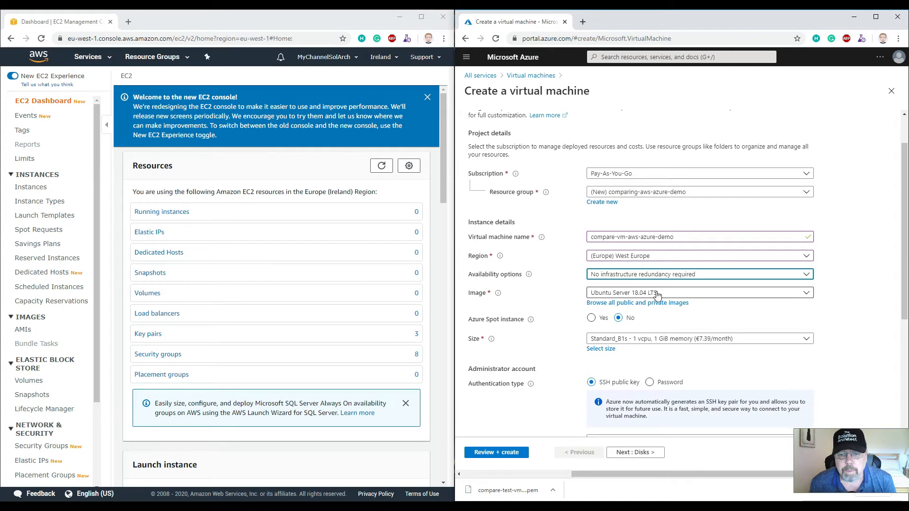
pyautogui.scroll(-1, 582, 330)
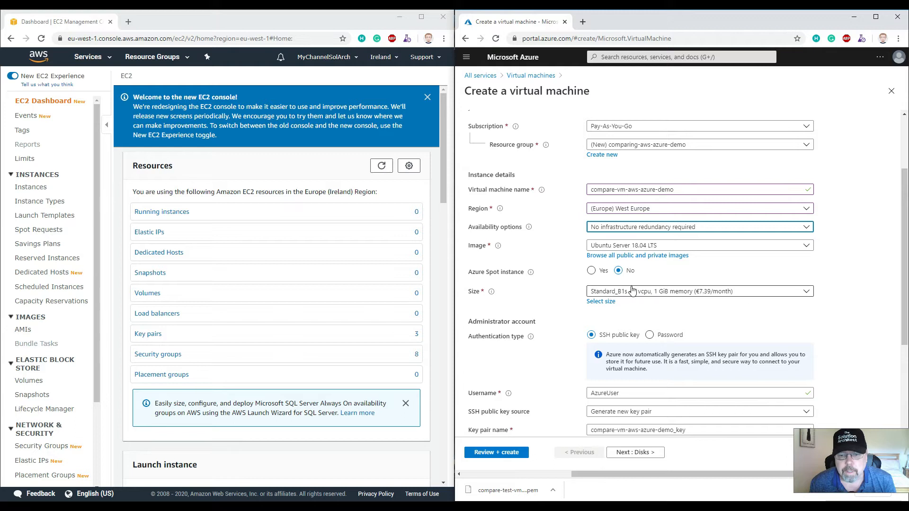
pyautogui.scroll(-2, 604, 252)
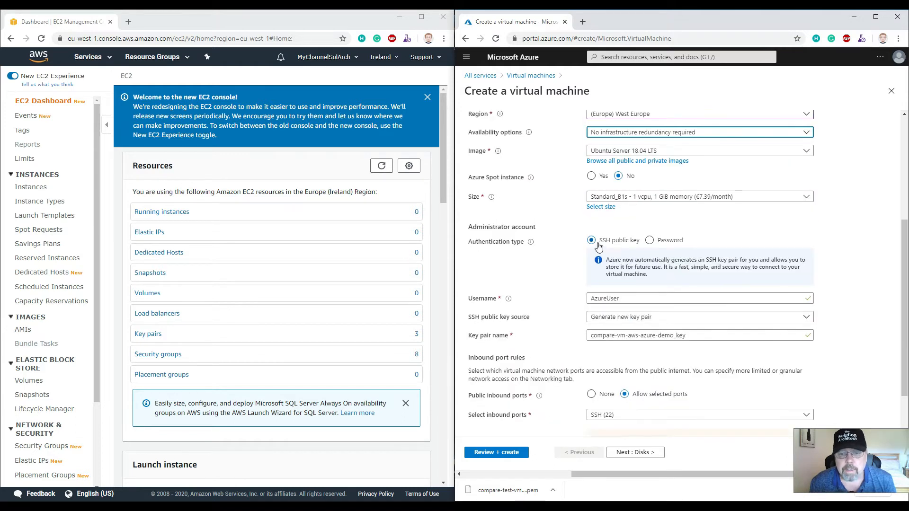
pyautogui.scroll(-1, 573, 288)
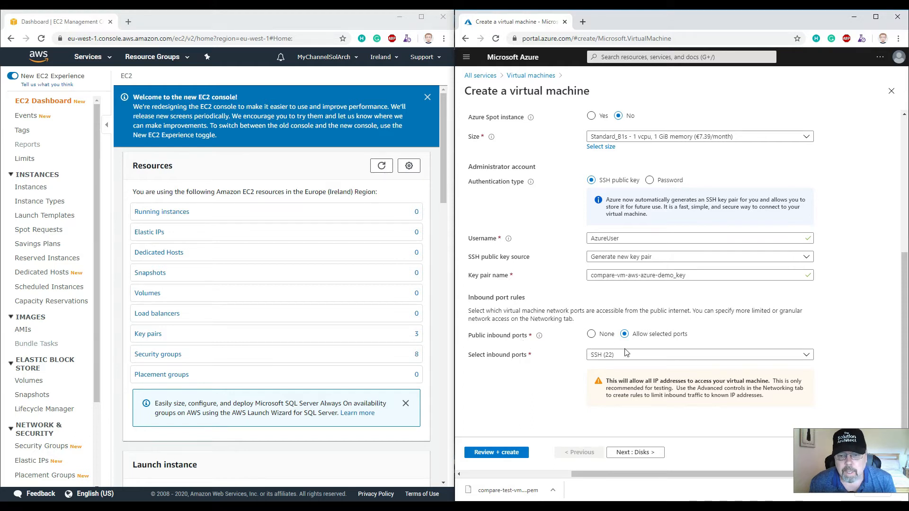
pyautogui.click(646, 356)
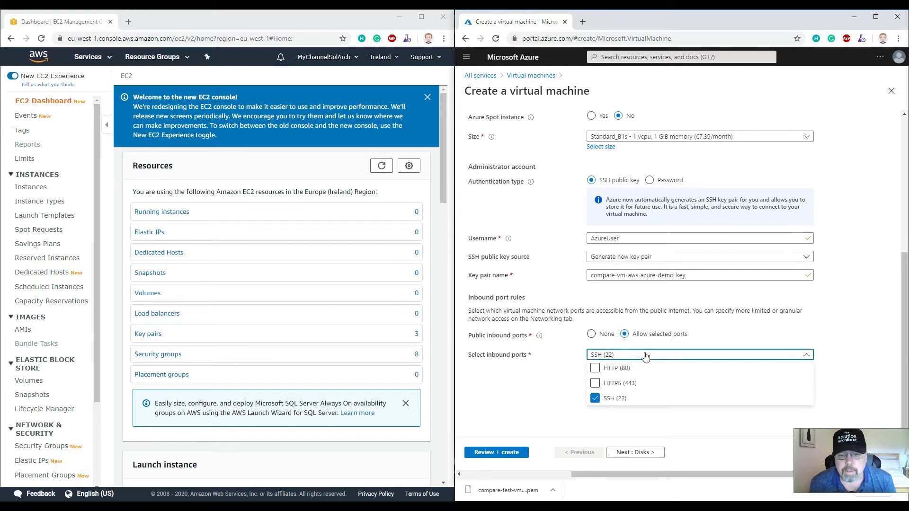
pyautogui.click(596, 371)
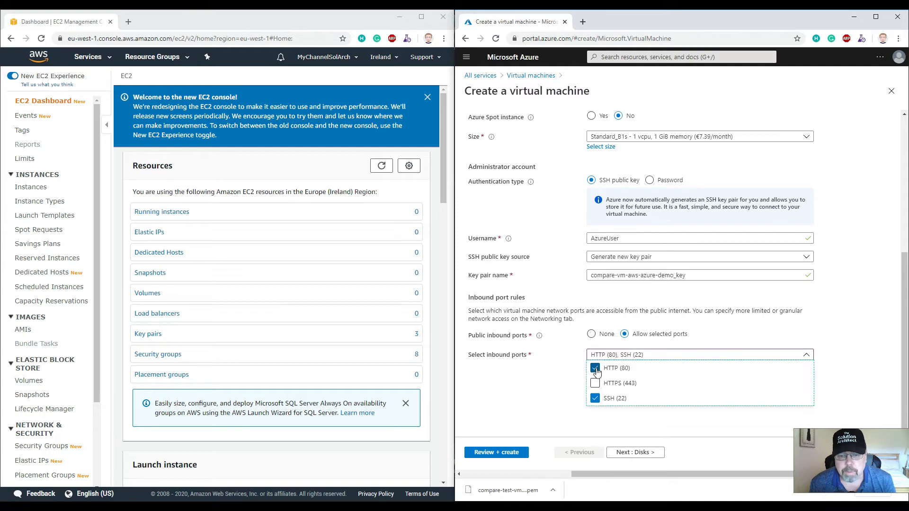
pyautogui.click(782, 337)
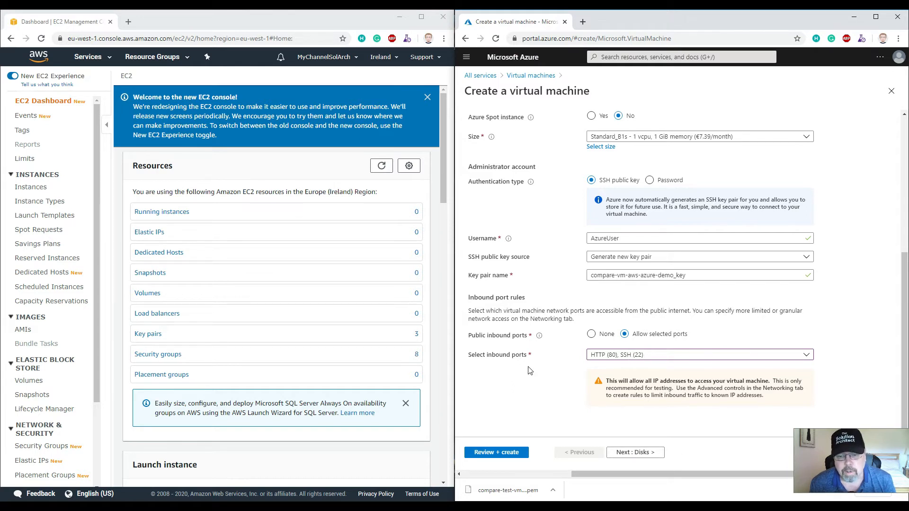
# Move on to the disk settings and set the OS disk type to Standard SSD
pyautogui.click(637, 454)
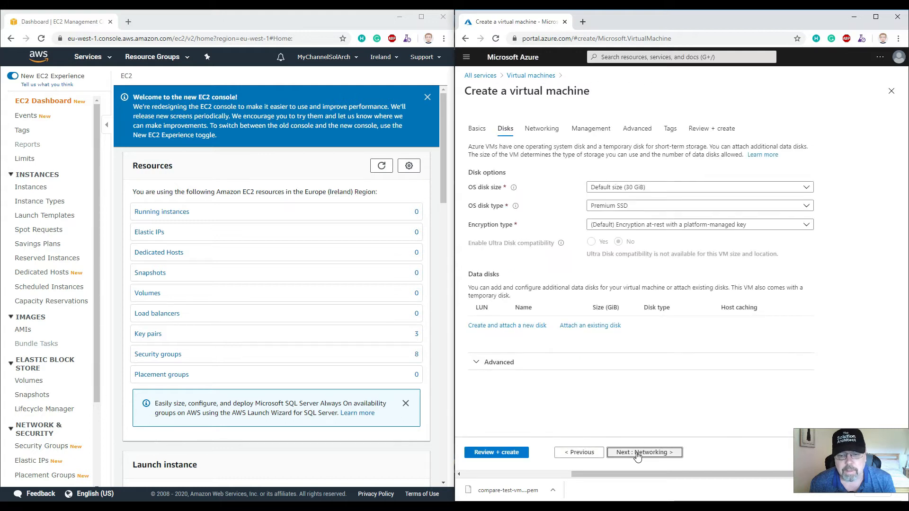
pyautogui.click(615, 206)
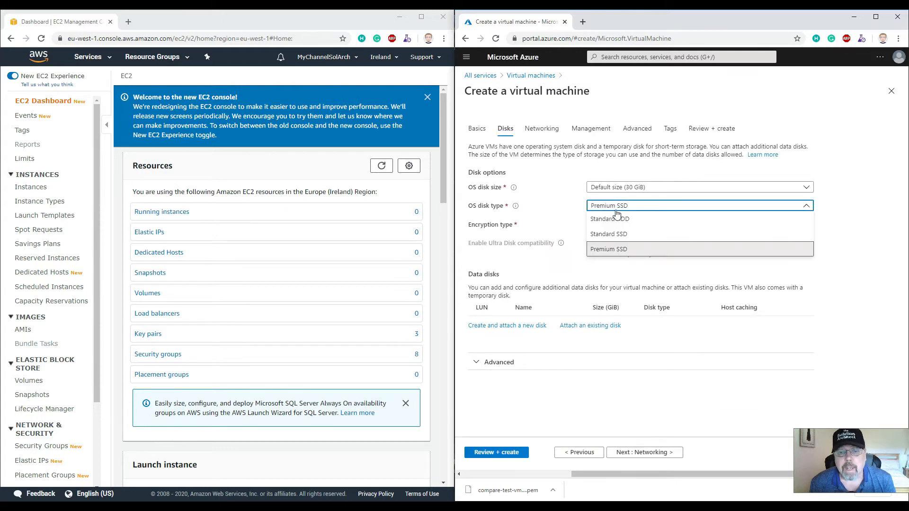
pyautogui.click(603, 237)
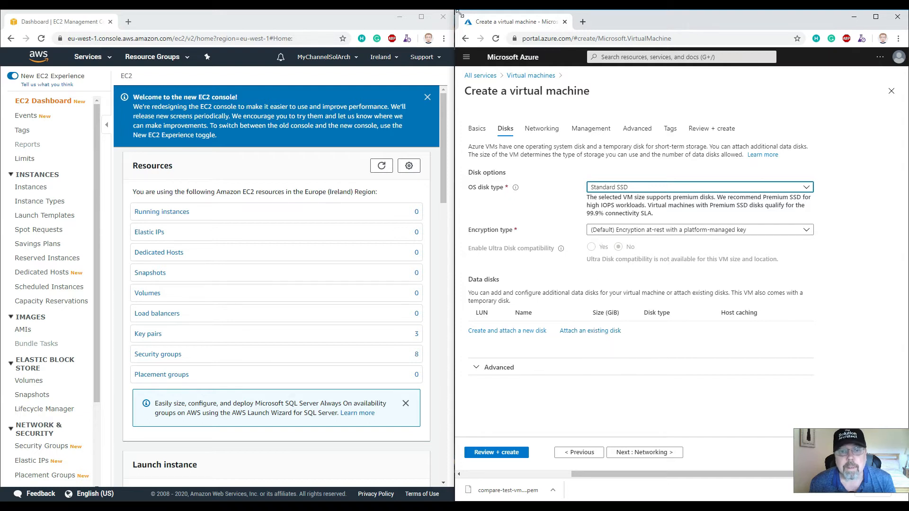
# Advance past the Networking and Management settings to the Advanced page
pyautogui.click(642, 454)
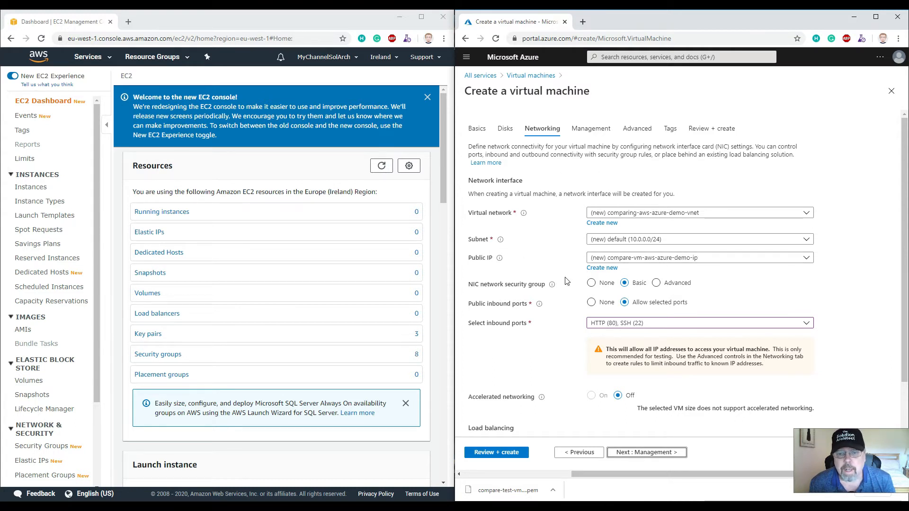
pyautogui.scroll(-1, 586, 258)
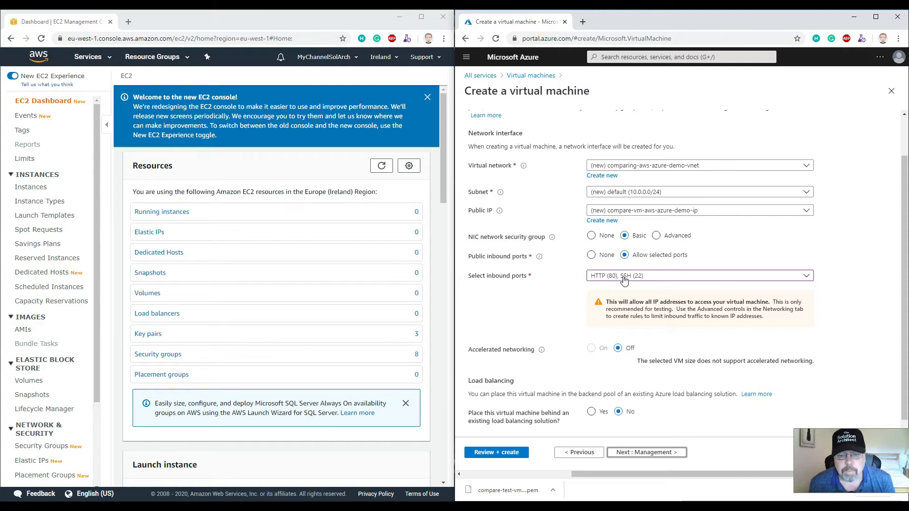
pyautogui.click(643, 453)
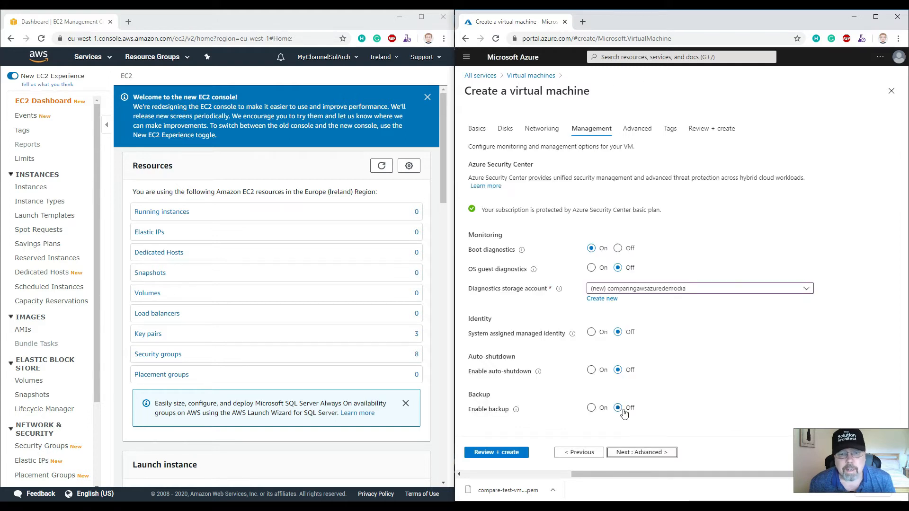
pyautogui.click(646, 453)
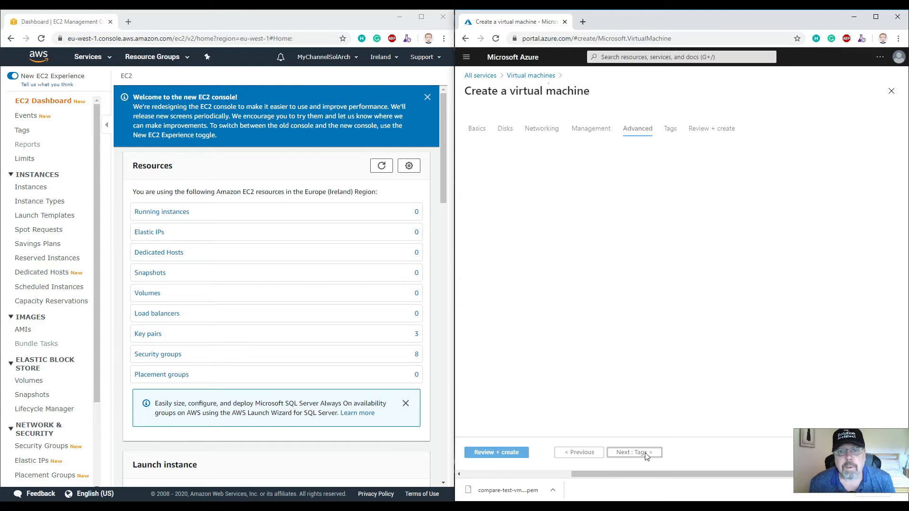
# Paste a cloud-config script installing nginx, nodejs and npm into the Custom data field
pyautogui.click(618, 270)
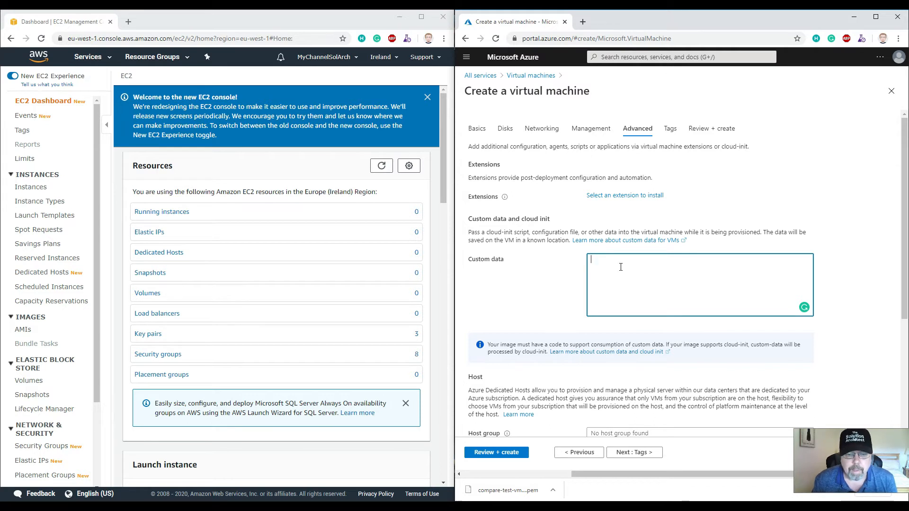
pyautogui.click(442, 247)
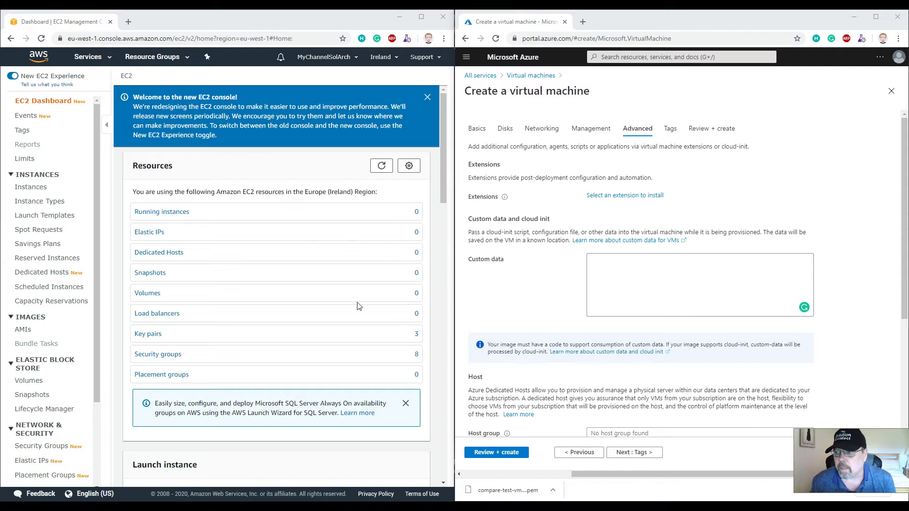
pyautogui.click(616, 264)
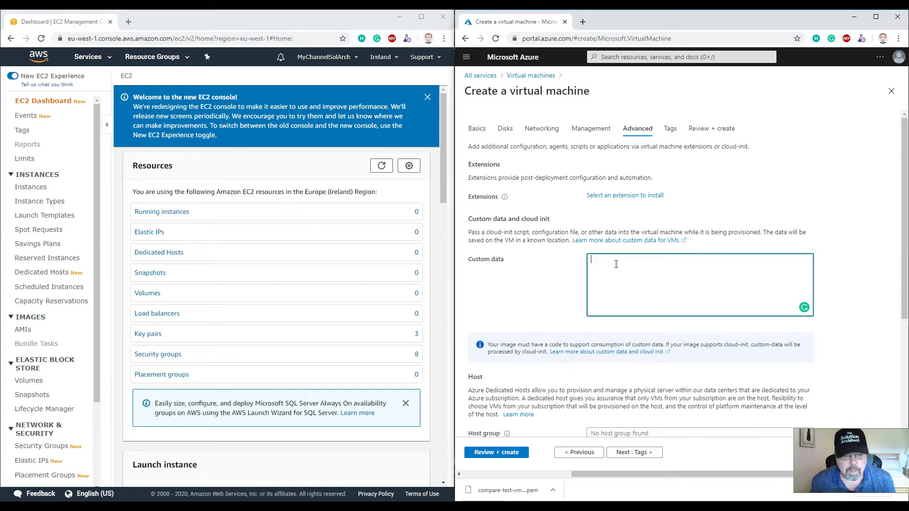
pyautogui.hotkey('ctrl', 'v')
pyautogui.scroll(5, 632, 282)
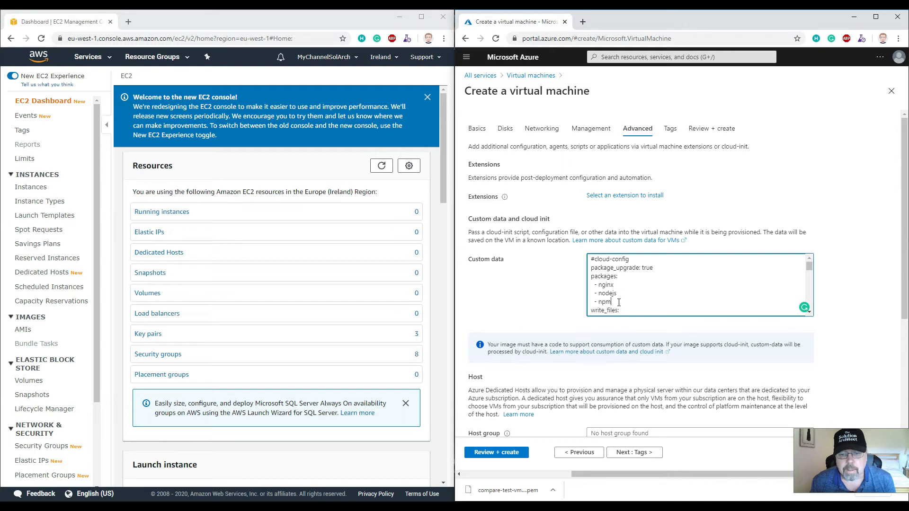
# Insert DEMO into the Hello World message of the custom data script and scroll through the script
pyautogui.scroll(-2, 639, 291)
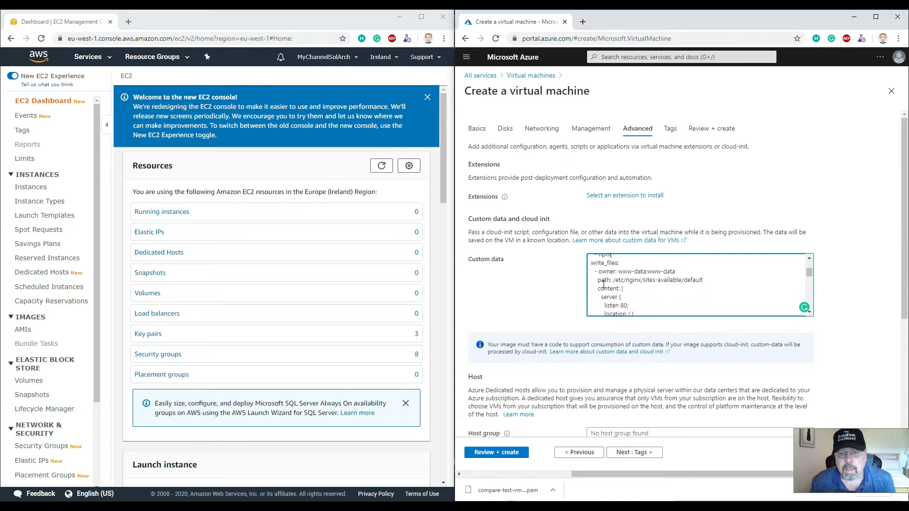
pyautogui.scroll(-5, 640, 288)
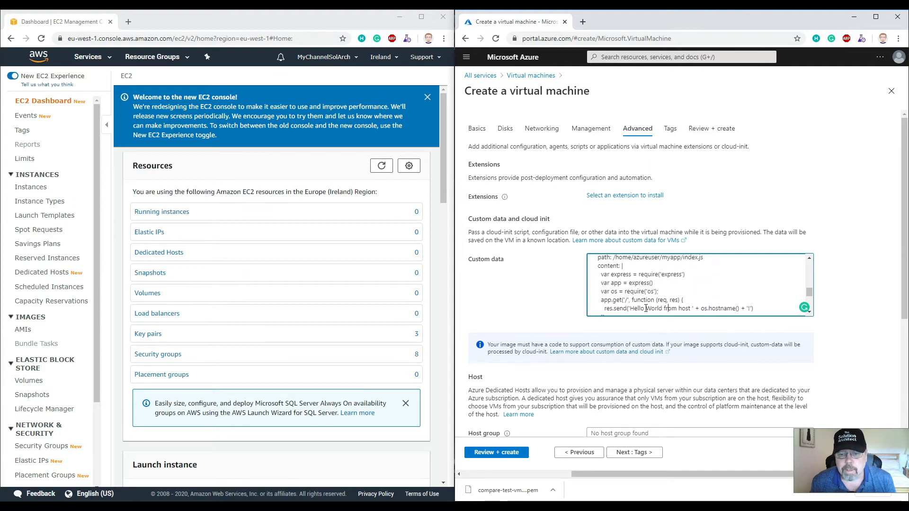
pyautogui.write('DEMO')
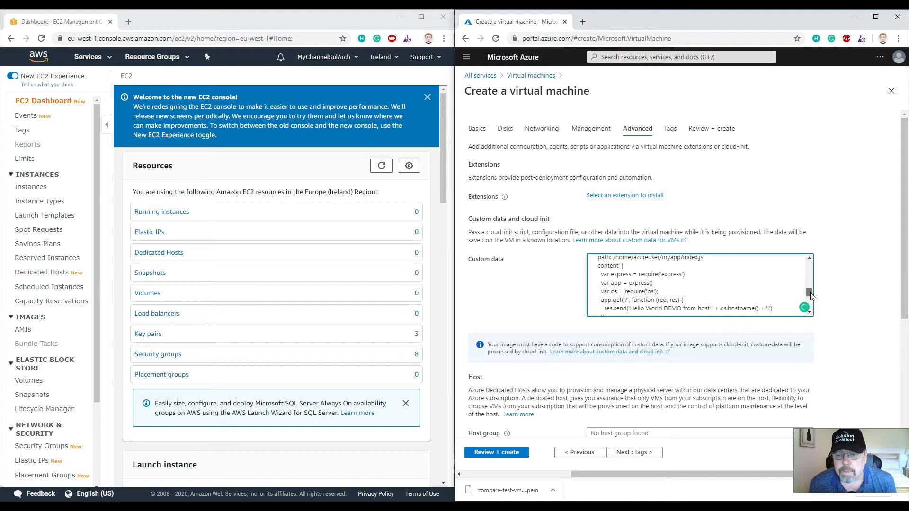
pyautogui.click(811, 313)
pyautogui.click(810, 312)
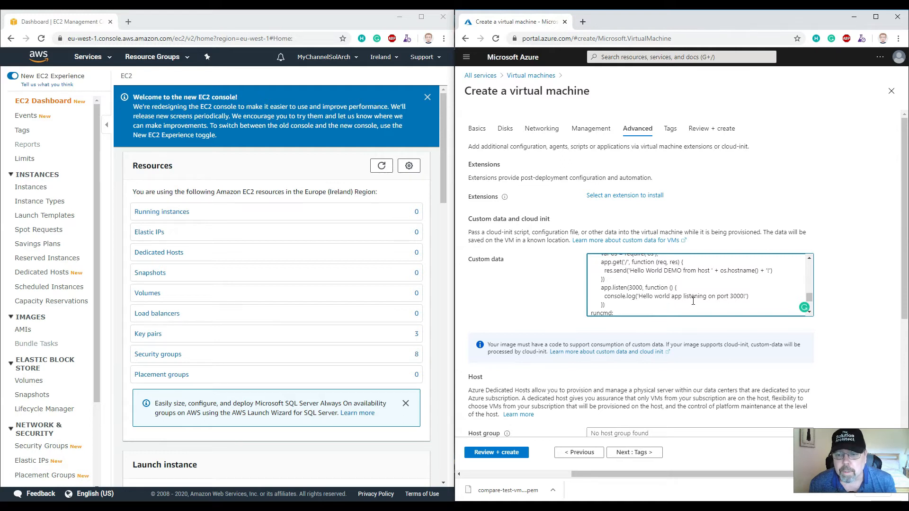
pyautogui.scroll(2, 694, 283)
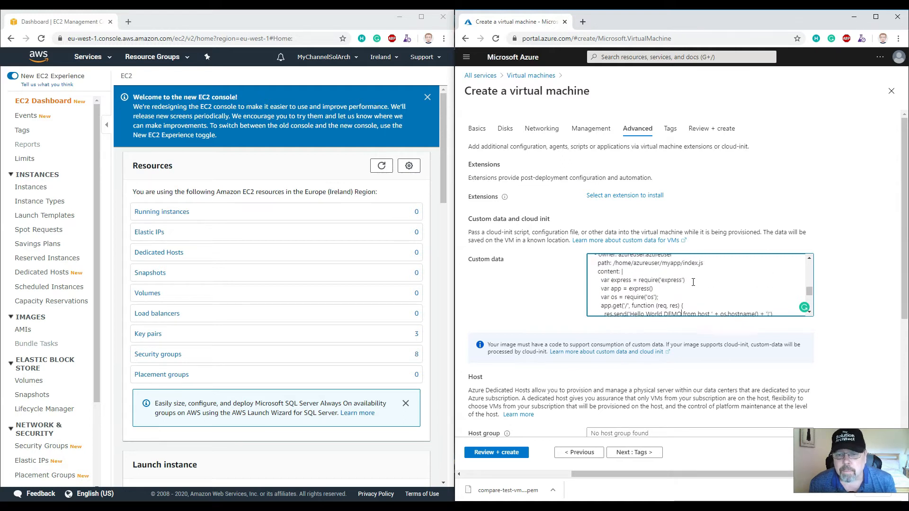
pyautogui.scroll(-2, 693, 283)
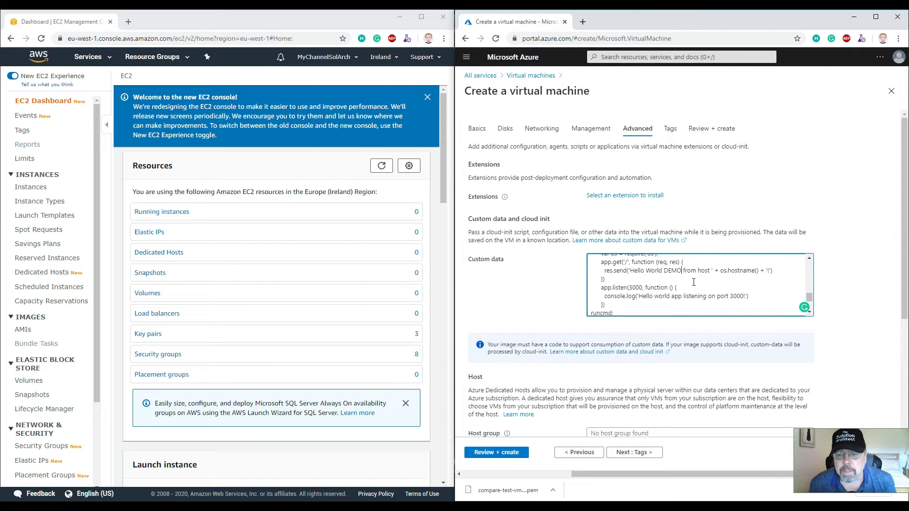
pyautogui.scroll(-5, 694, 284)
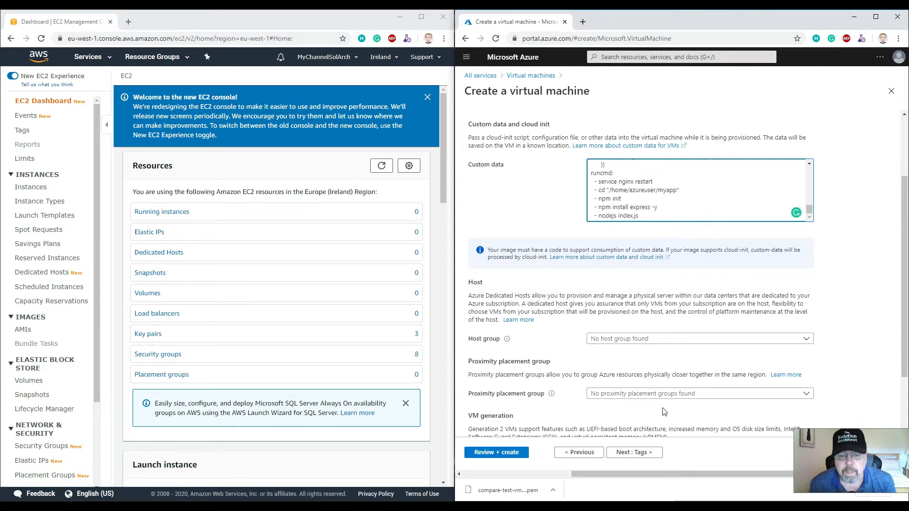
# Open the Review + create page and check the VM configuration summary
pyautogui.click(635, 454)
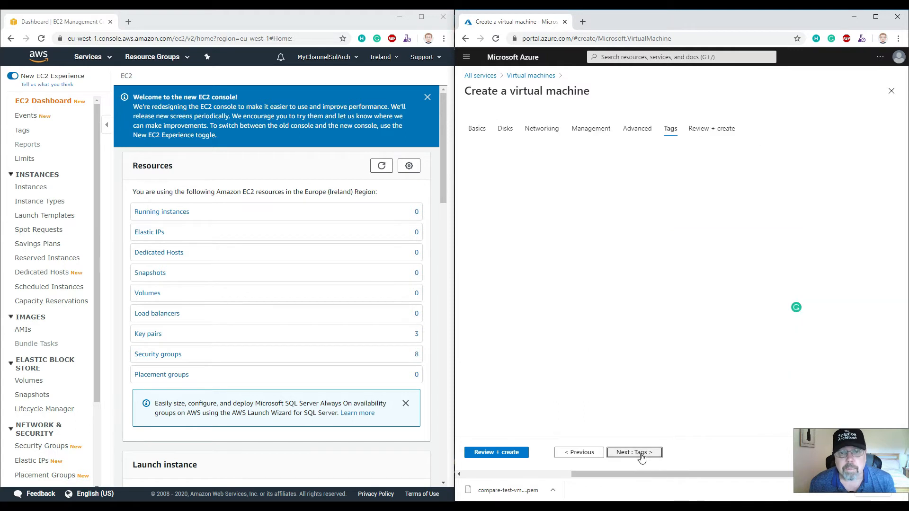
pyautogui.click(711, 132)
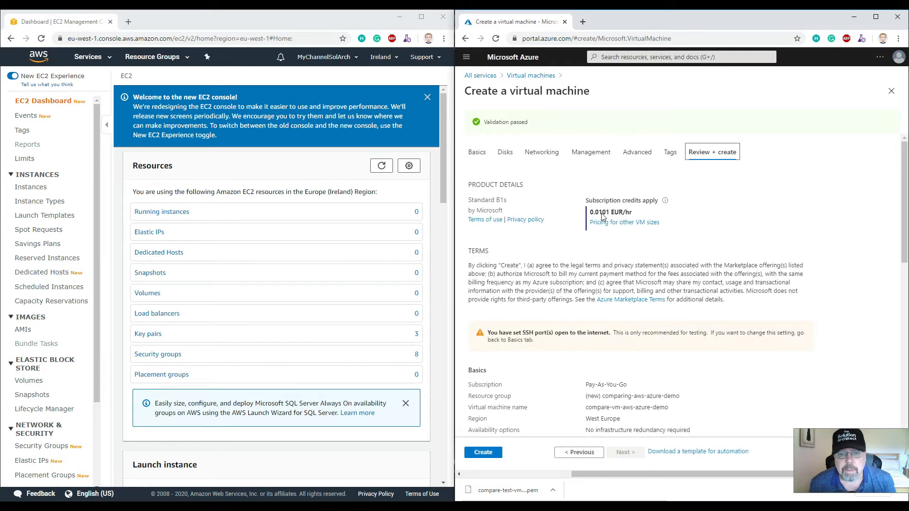
pyautogui.scroll(-4, 565, 250)
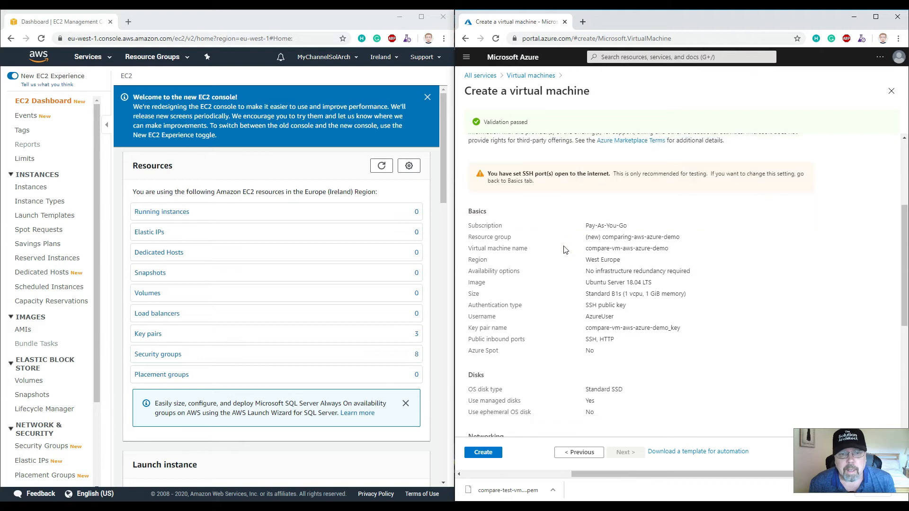
pyautogui.scroll(1, 537, 215)
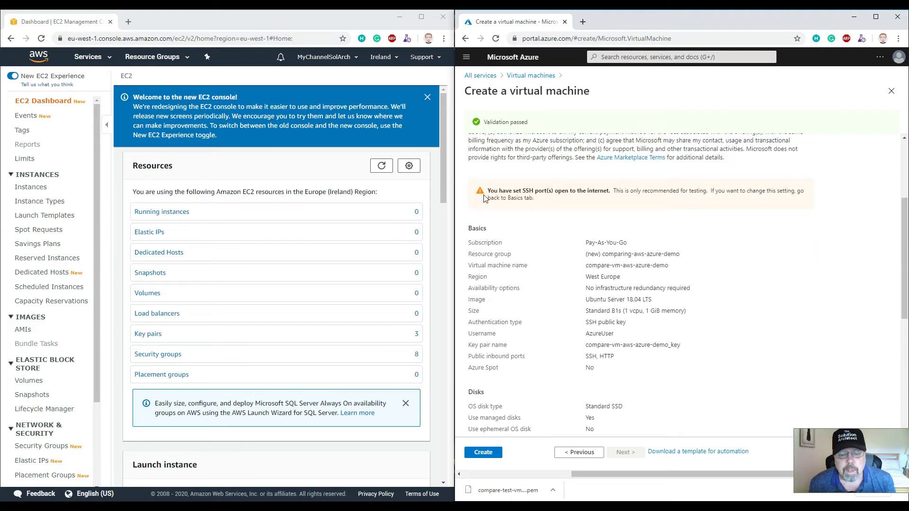
pyautogui.scroll(-6, 559, 344)
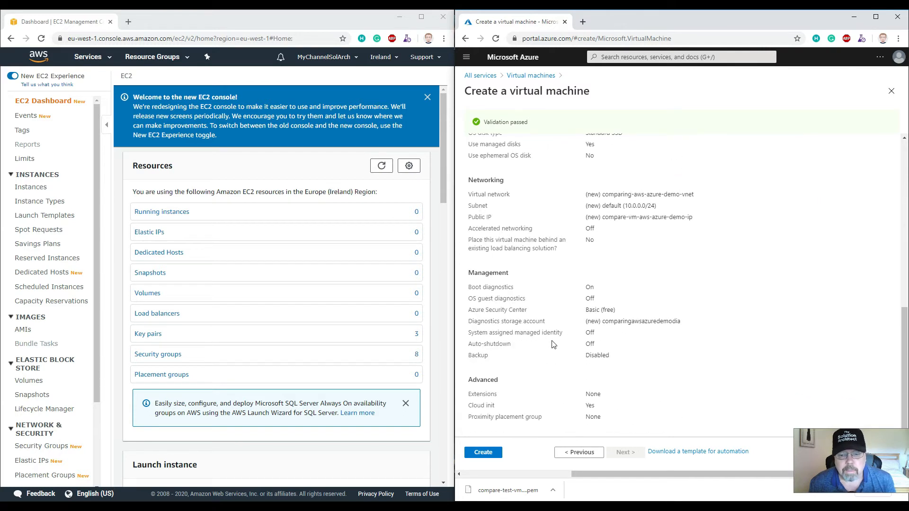
# Create the virtual machine, downloading the generated private key and saving the key file
pyautogui.click(484, 454)
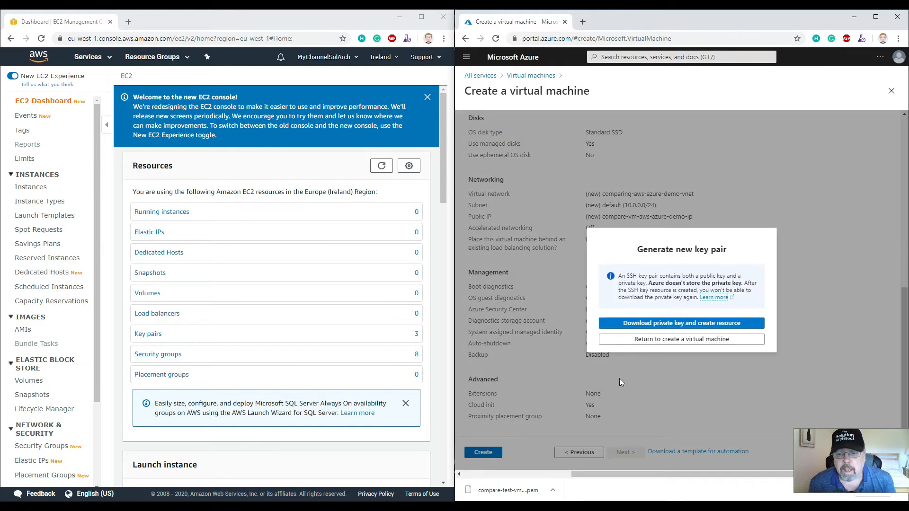
pyautogui.click(643, 327)
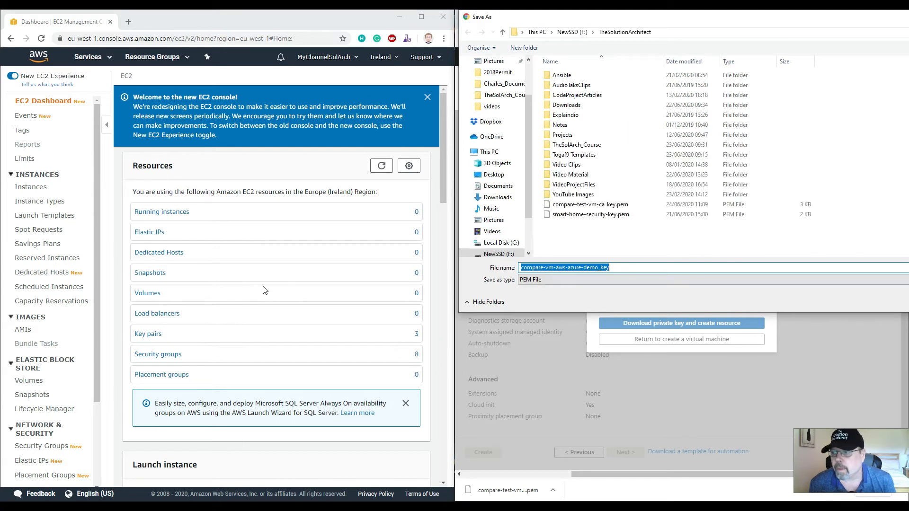
pyautogui.press('Return')
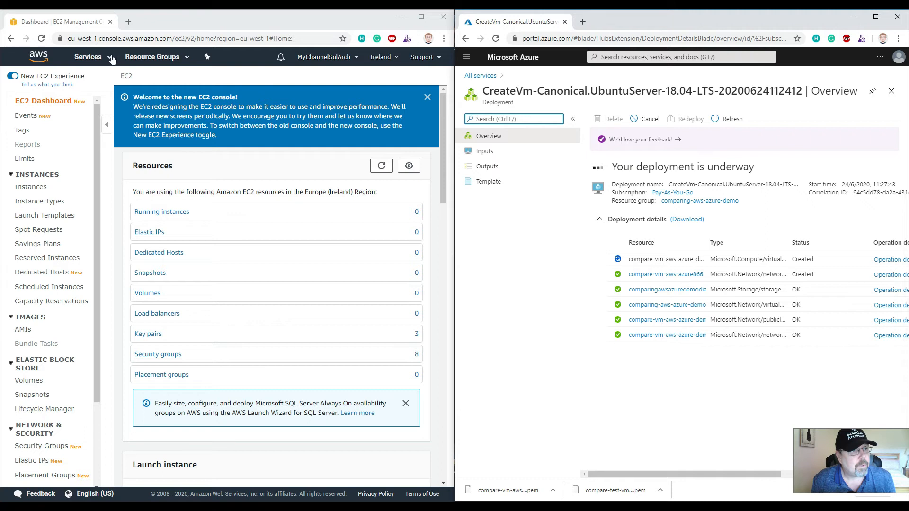
# Start launching an EC2 instance with the Amazon Linux 2 AMI and the t2.micro instance type
pyautogui.click(90, 57)
pyautogui.click(132, 134)
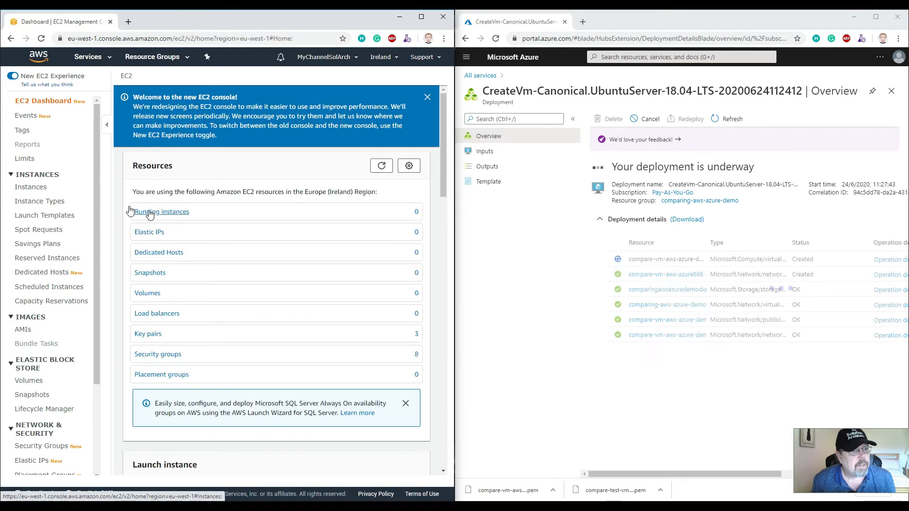
pyautogui.click(45, 189)
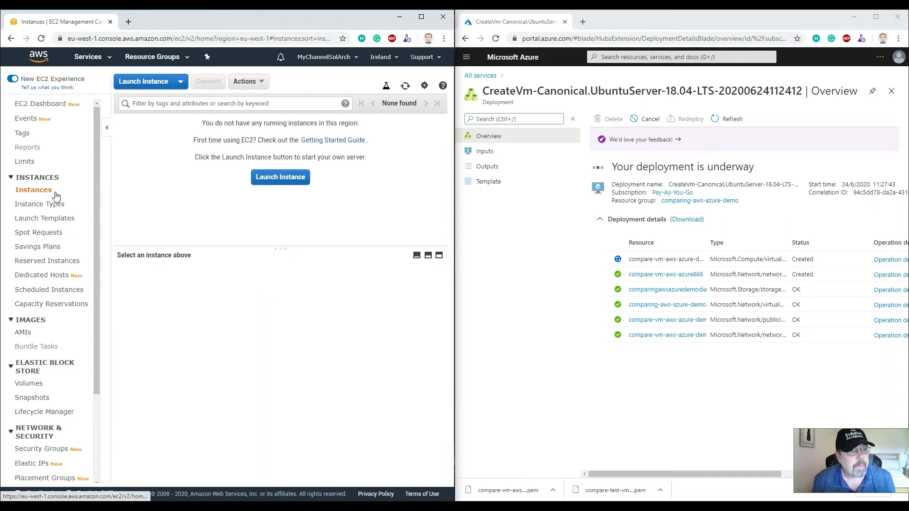
pyautogui.click(289, 179)
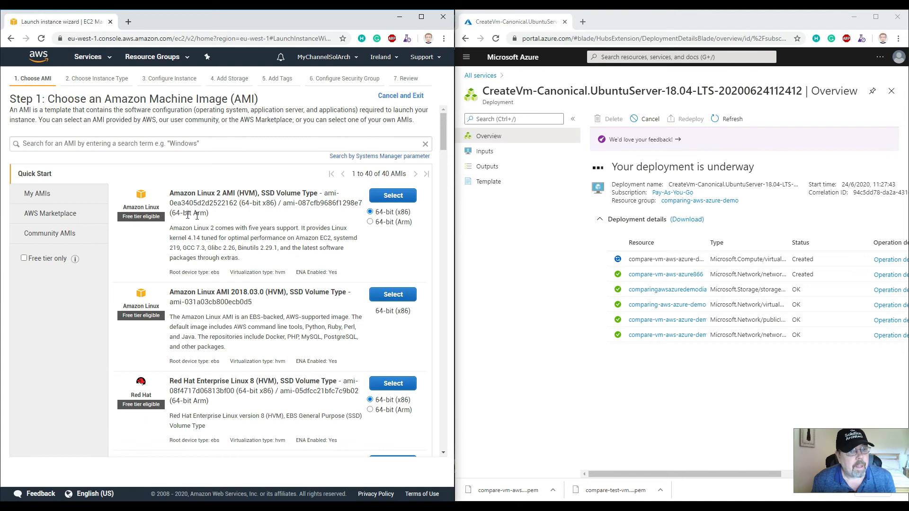
pyautogui.click(392, 196)
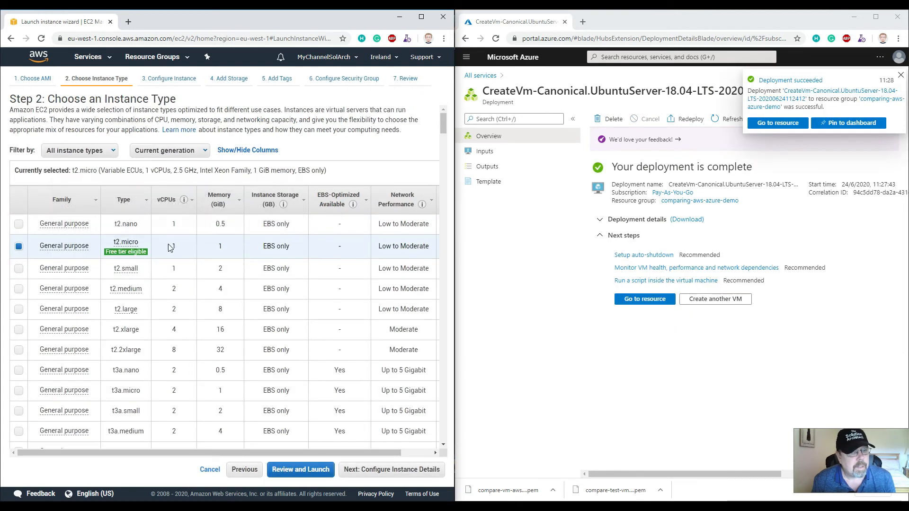
pyautogui.click(389, 474)
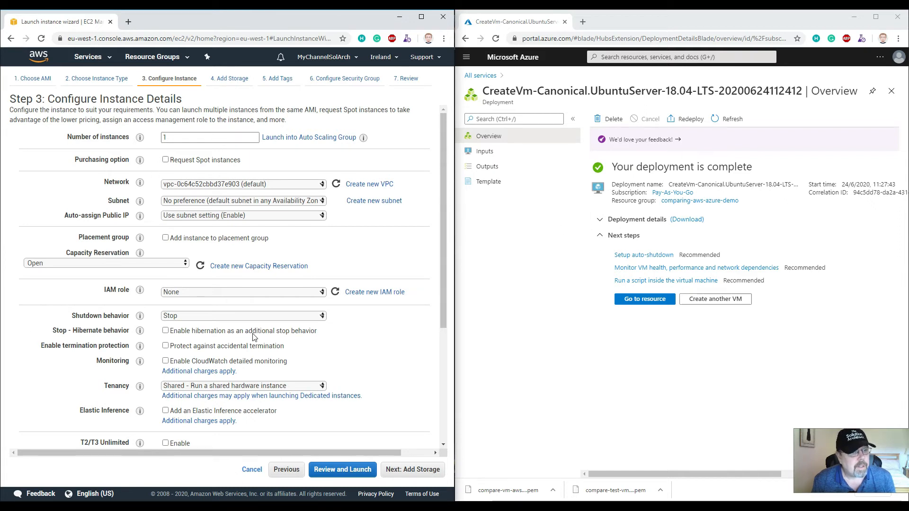
# Paste a user data script installing httpd and change its message to Hello World DEMO AWS
pyautogui.moveTo(140, 202)
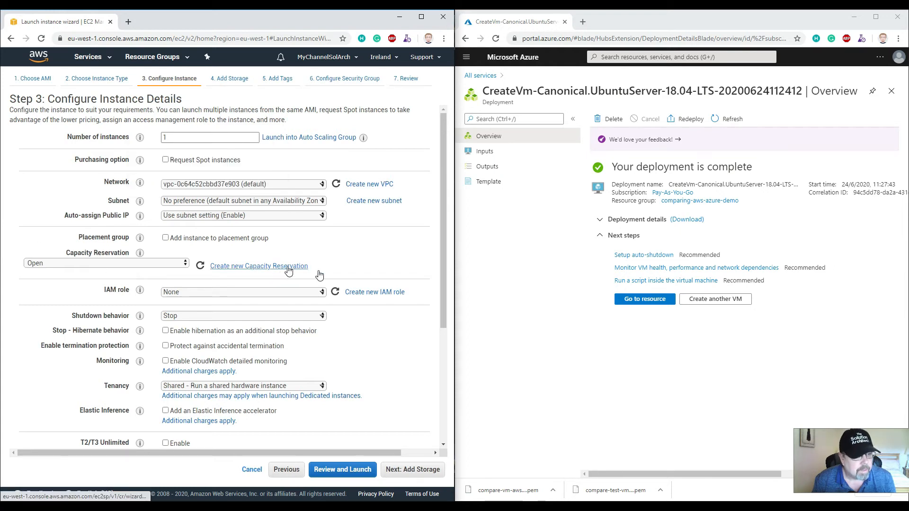
pyautogui.scroll(-1, 365, 332)
pyautogui.scroll(-3, 365, 332)
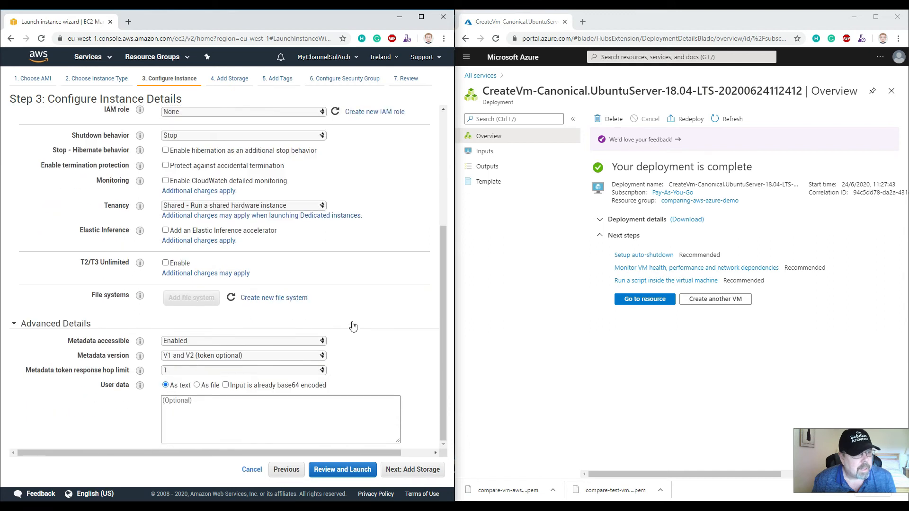
pyautogui.click(207, 404)
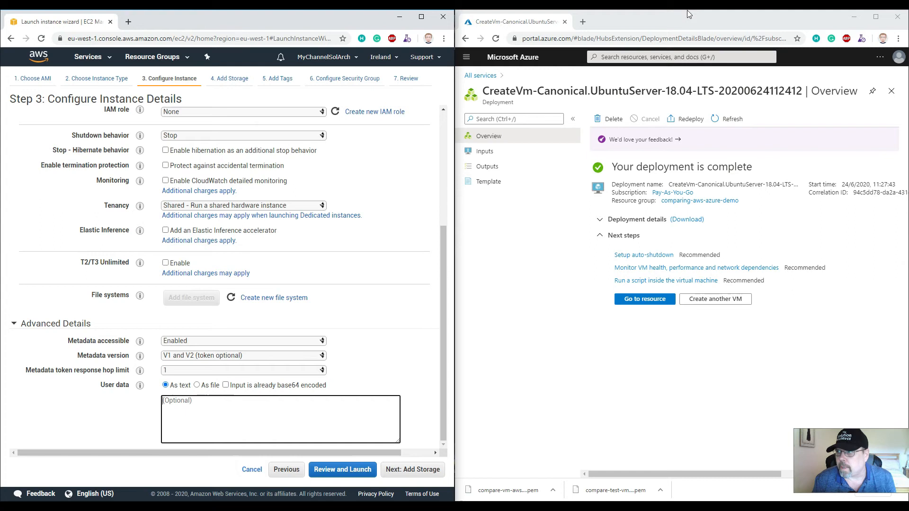
pyautogui.click(555, 93)
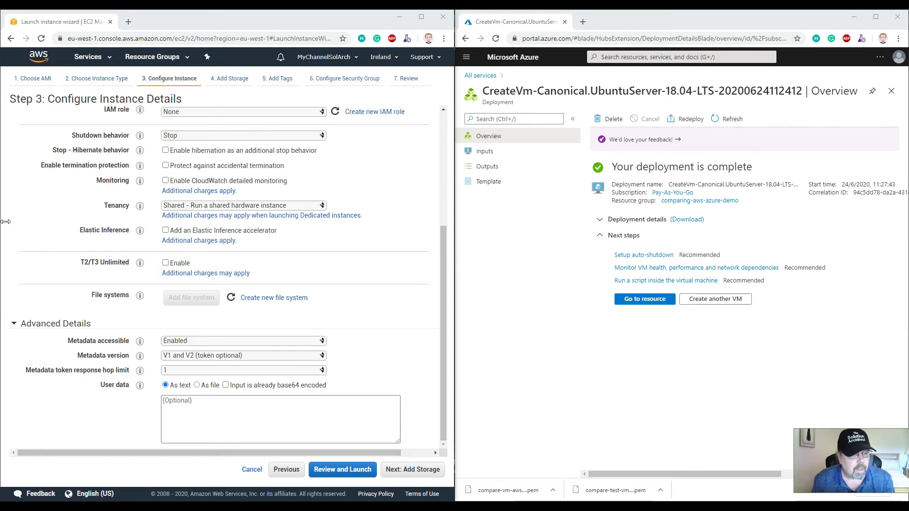
pyautogui.click(259, 420)
pyautogui.write('yum update -y yum install -y httpd.x86_64 systemctl start httpd.service systemctl enable httpd.service echo "Hello World from $(hostname -f)" > /var/www/html/index.html')
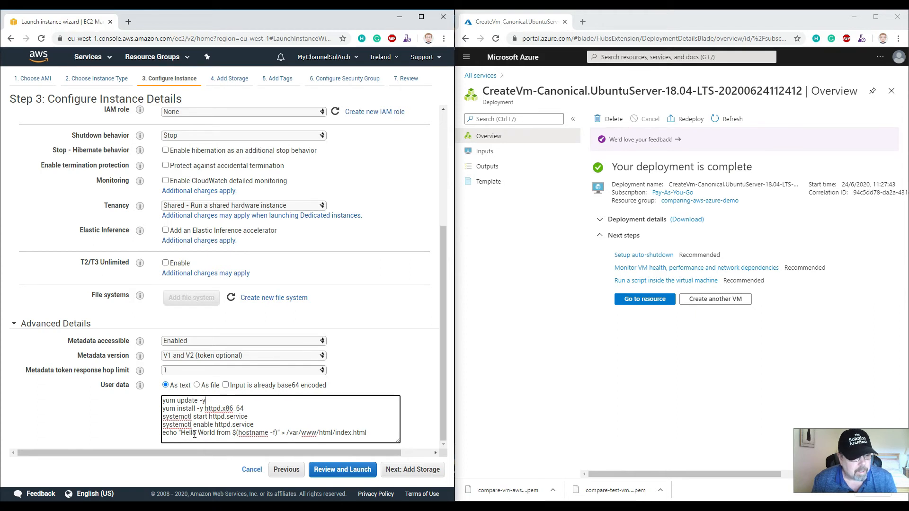
pyautogui.write('DEMO ')
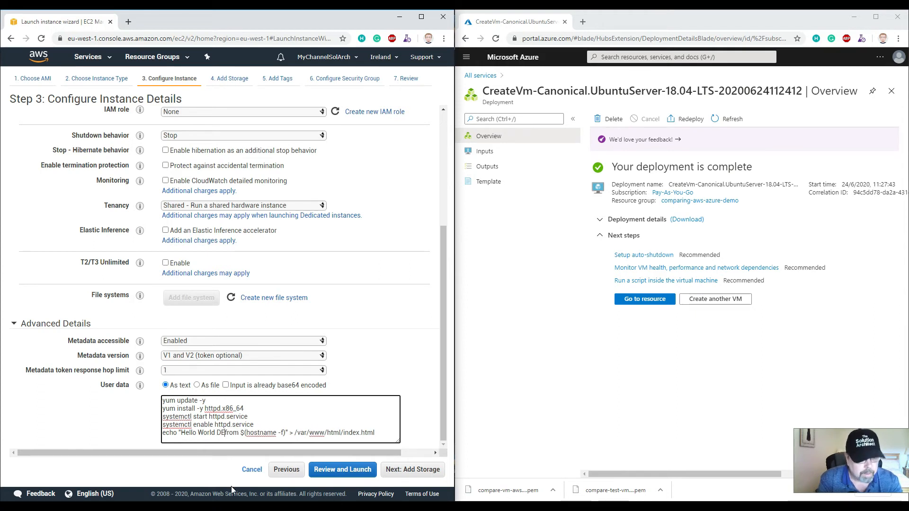
pyautogui.write('AWS')
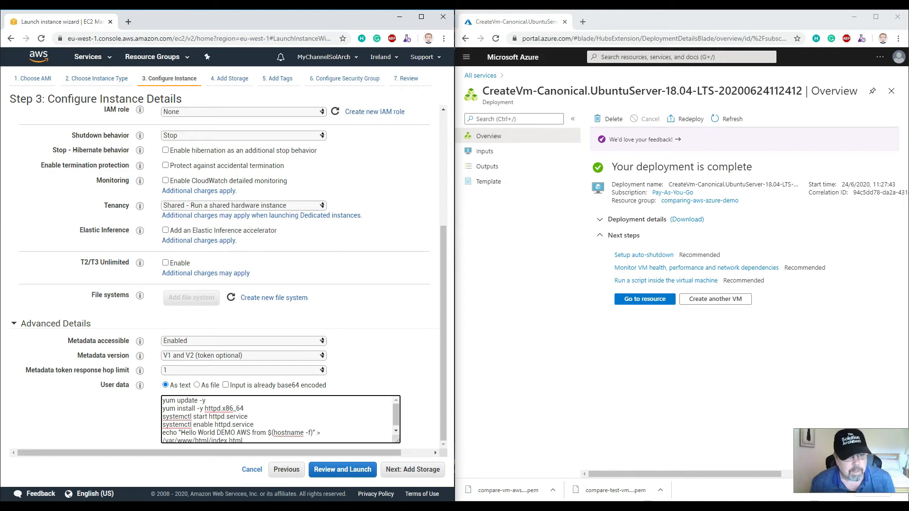
# Advance past the storage and tags pages to the security group configuration
pyautogui.click(406, 472)
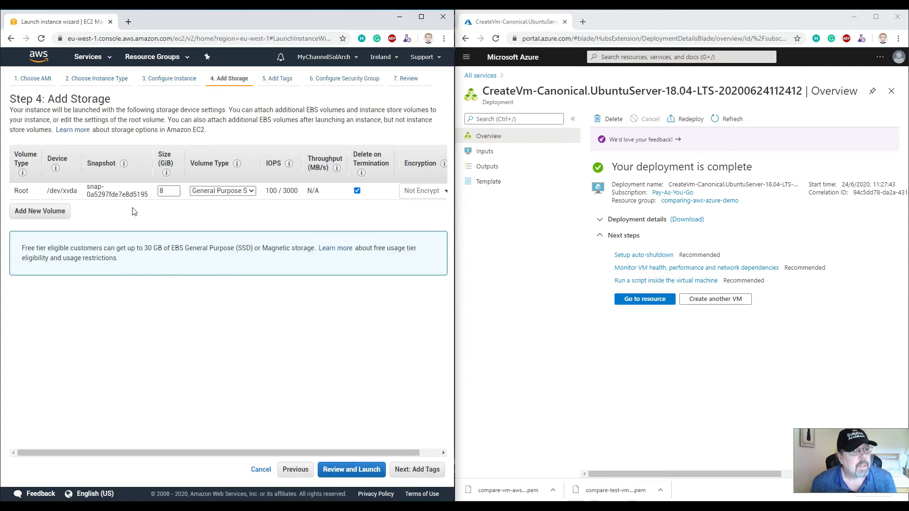
pyautogui.click(418, 472)
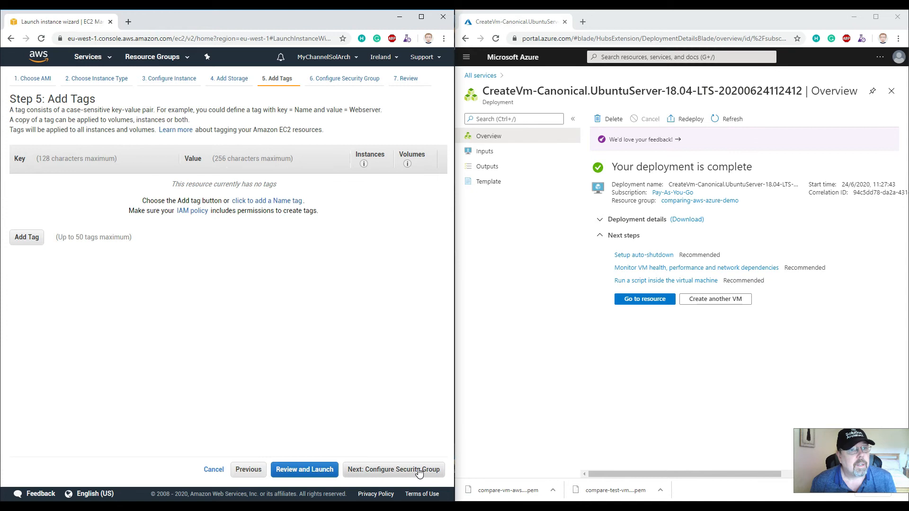
pyautogui.click(375, 476)
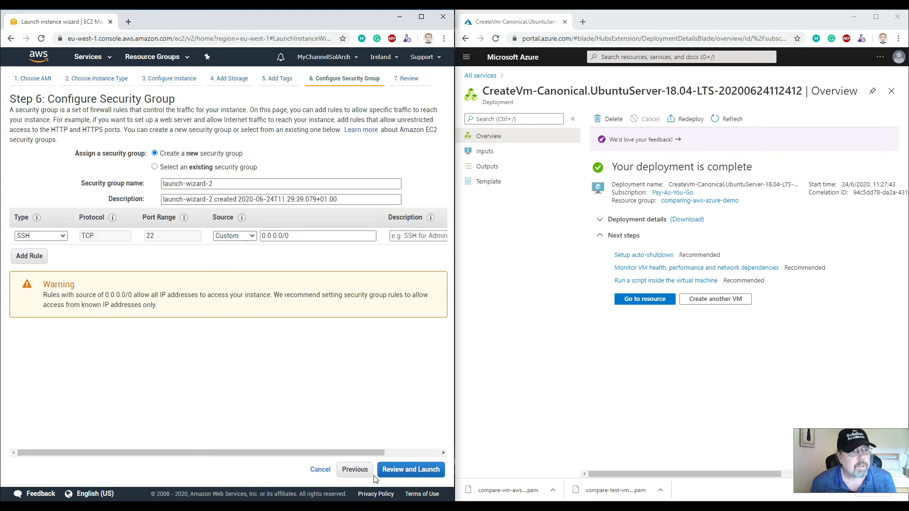
# Add a second security group rule of type HTTP with its source set to 0.0.0.0/0 only
pyautogui.click(42, 263)
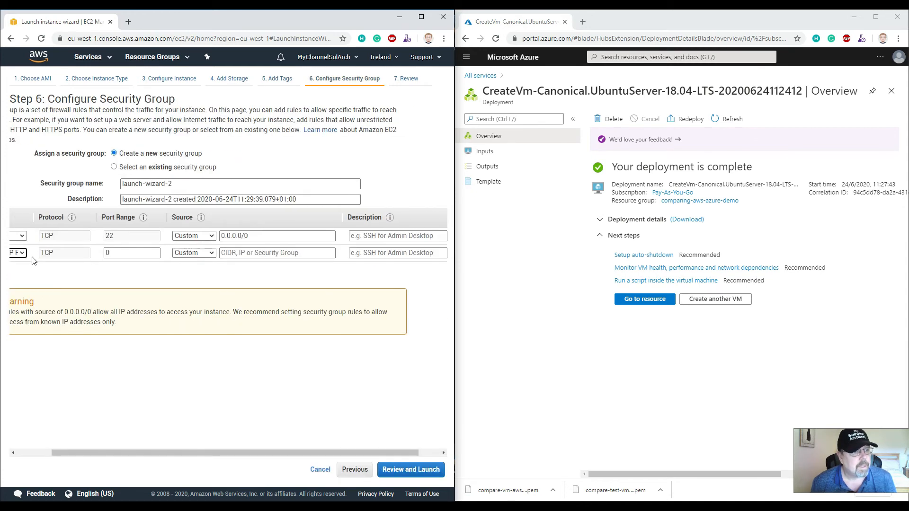
pyautogui.hscroll(2, 67, 379)
pyautogui.moveTo(44, 446); pyautogui.dragTo(43, 447)
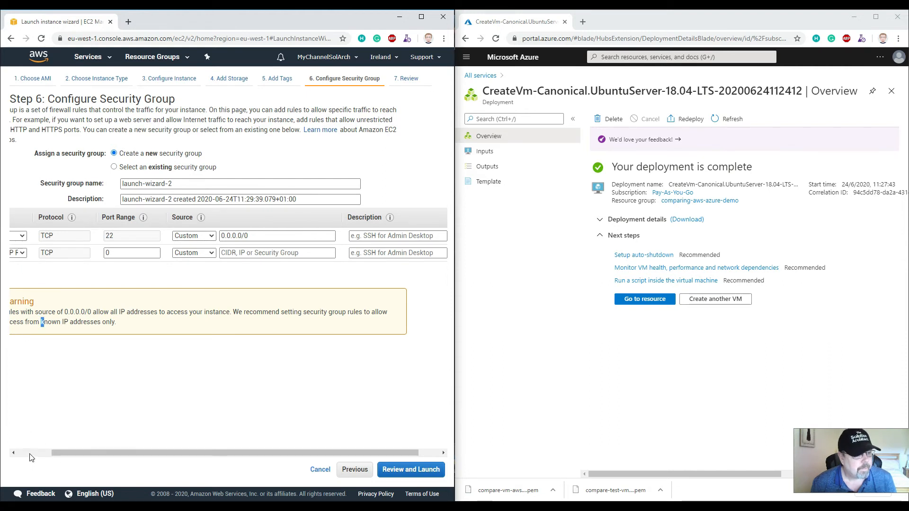
pyautogui.click(30, 454)
pyautogui.click(40, 252)
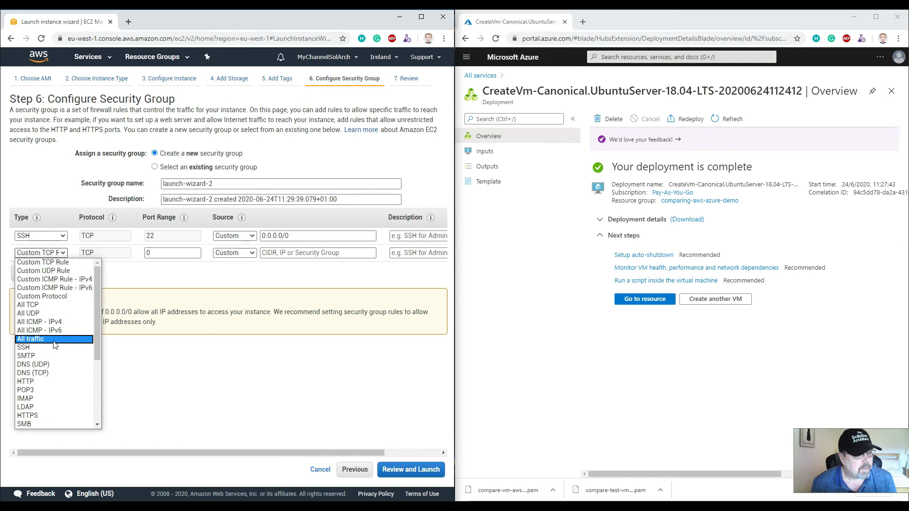
pyautogui.click(47, 382)
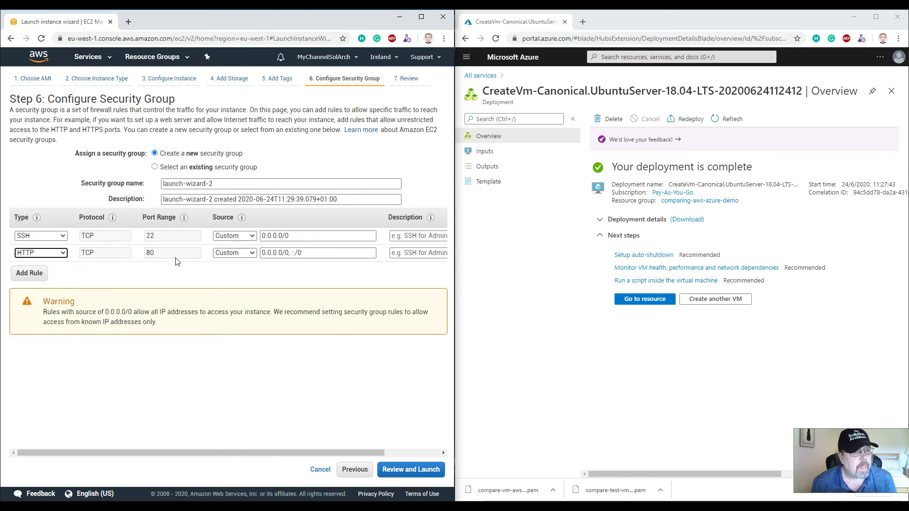
pyautogui.click(302, 252)
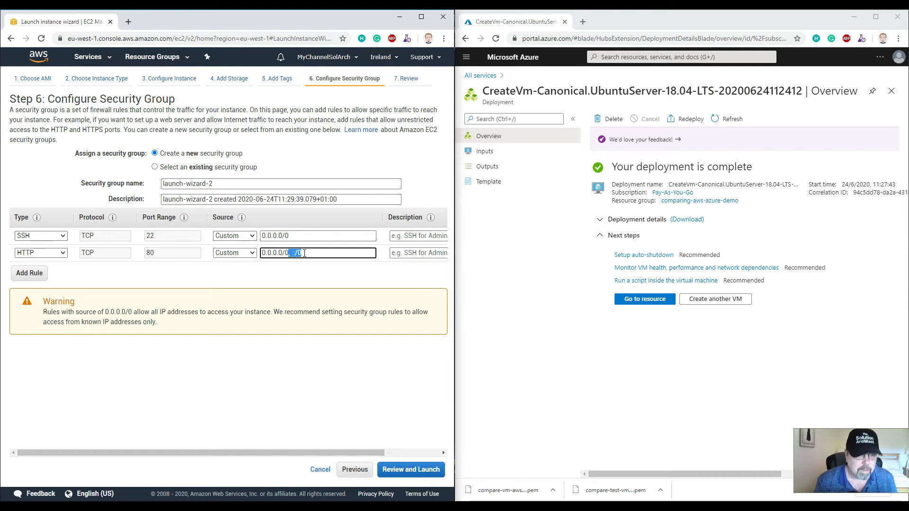
pyautogui.press('BackSpace')
pyautogui.click(300, 357)
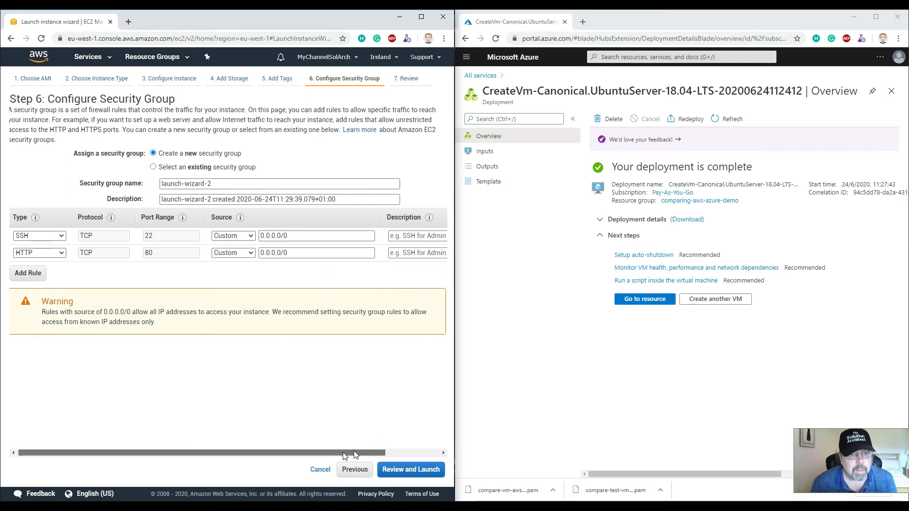
# Describe the HTTP rule as Allow HTTP calls and proceed to the review page
pyautogui.moveTo(354, 453); pyautogui.dragTo(409, 452)
pyautogui.click(349, 254)
pyautogui.write('Allow HTT')
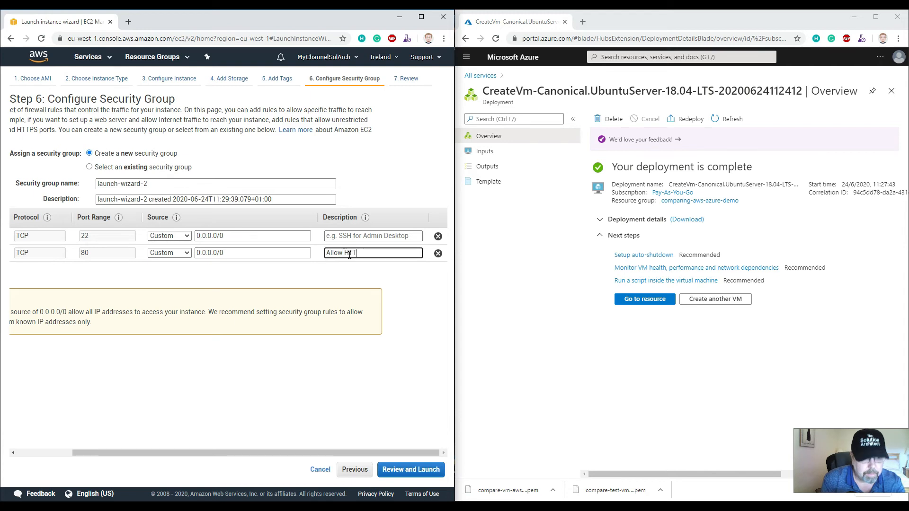
pyautogui.write('P calls')
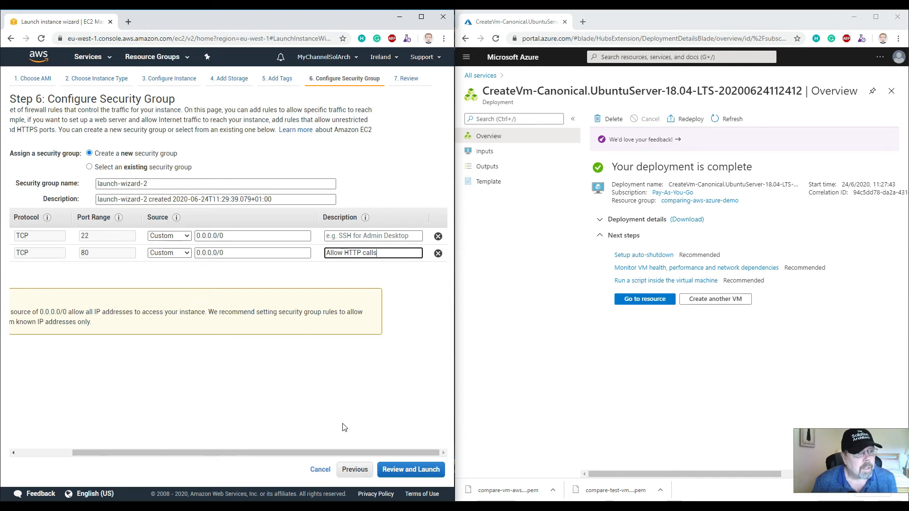
pyautogui.click(413, 470)
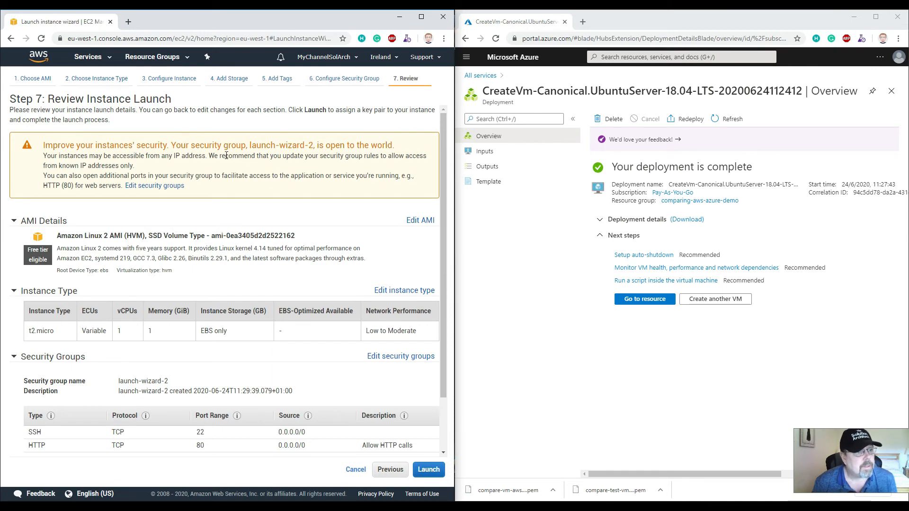
# Launch the instance with the existing key pair architectdbconnect, acknowledging access to its private key file
pyautogui.click(431, 470)
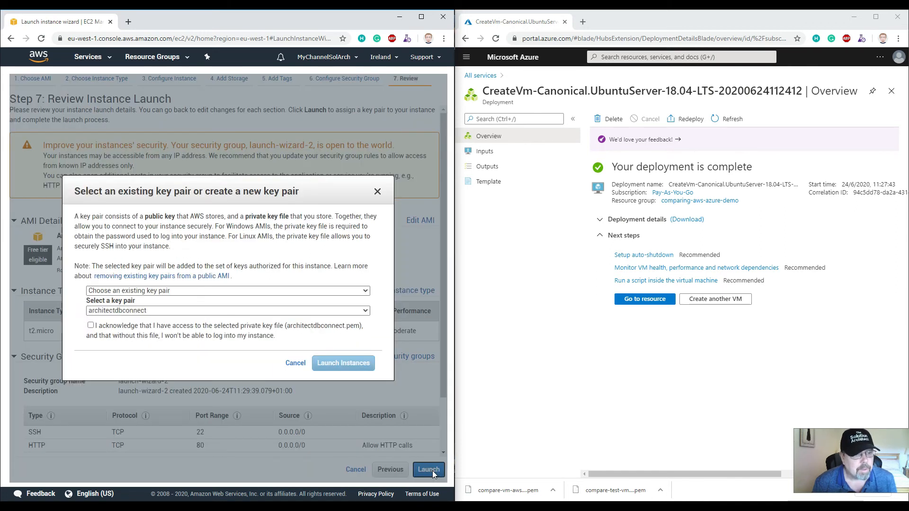
pyautogui.click(146, 293)
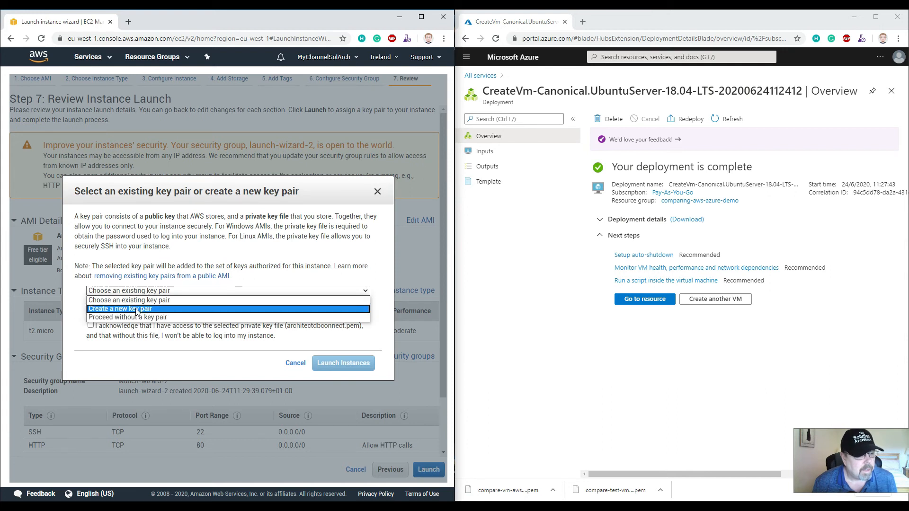
pyautogui.click(136, 309)
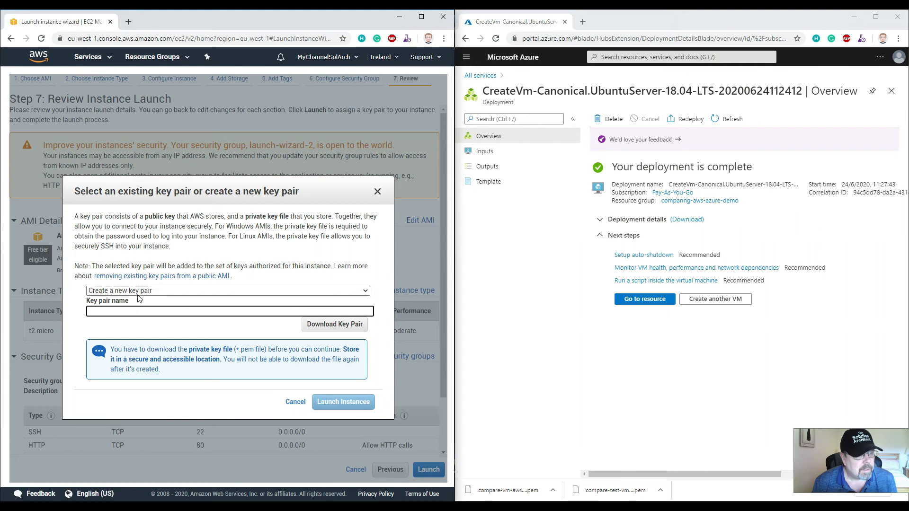
pyautogui.click(141, 292)
pyautogui.click(141, 302)
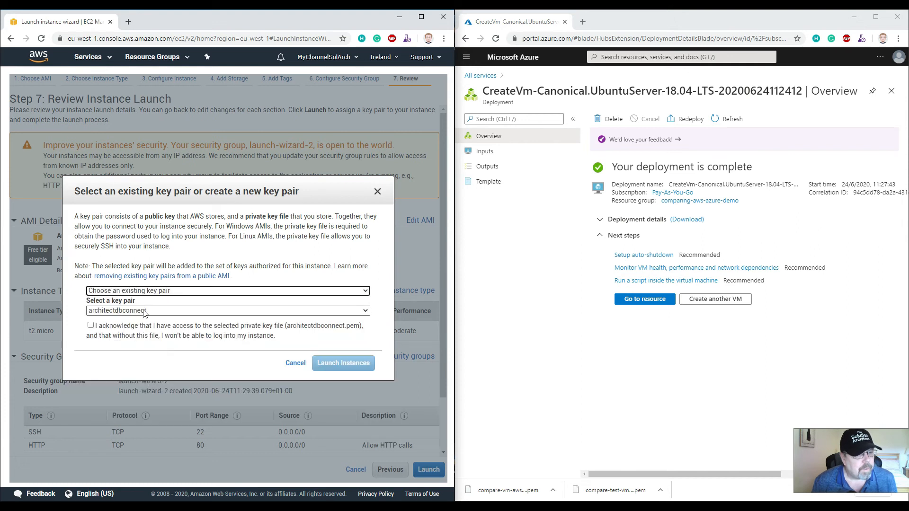
pyautogui.click(90, 326)
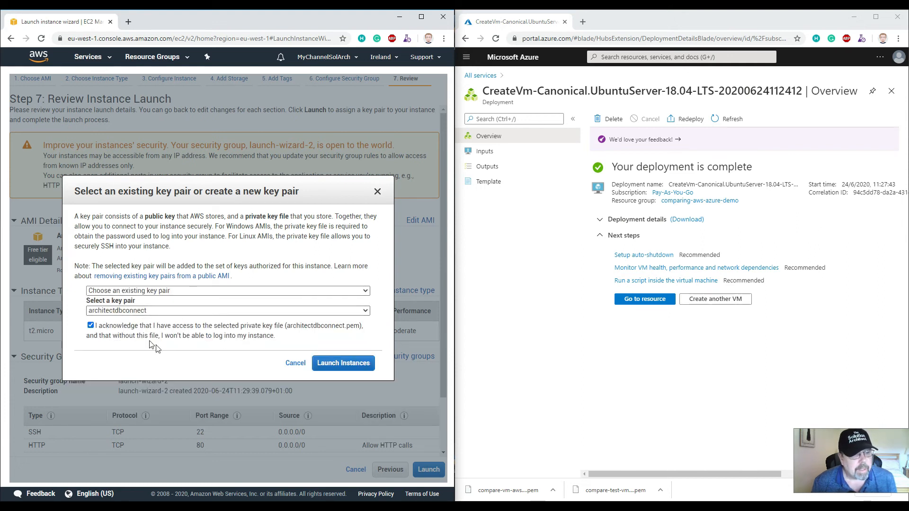
pyautogui.click(345, 364)
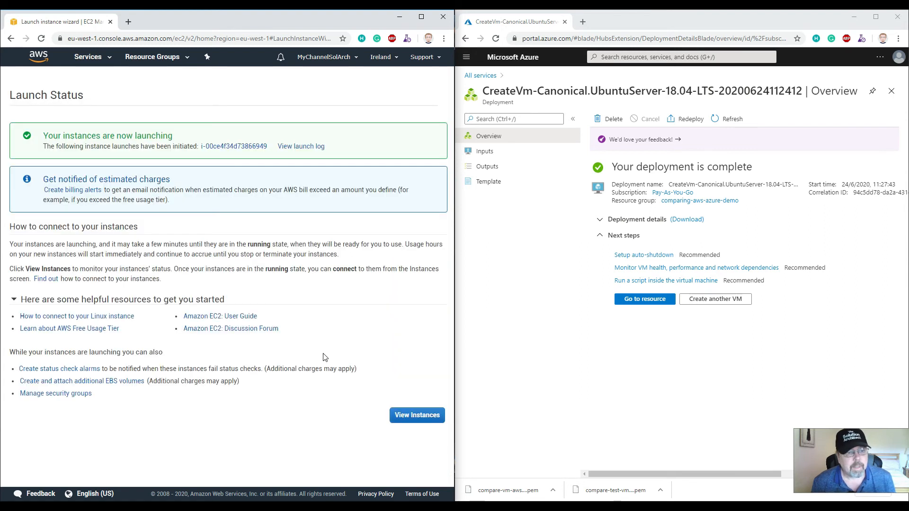
# Open the instances list, then go to the Azure VM resource and copy its public IP address
pyautogui.click(411, 418)
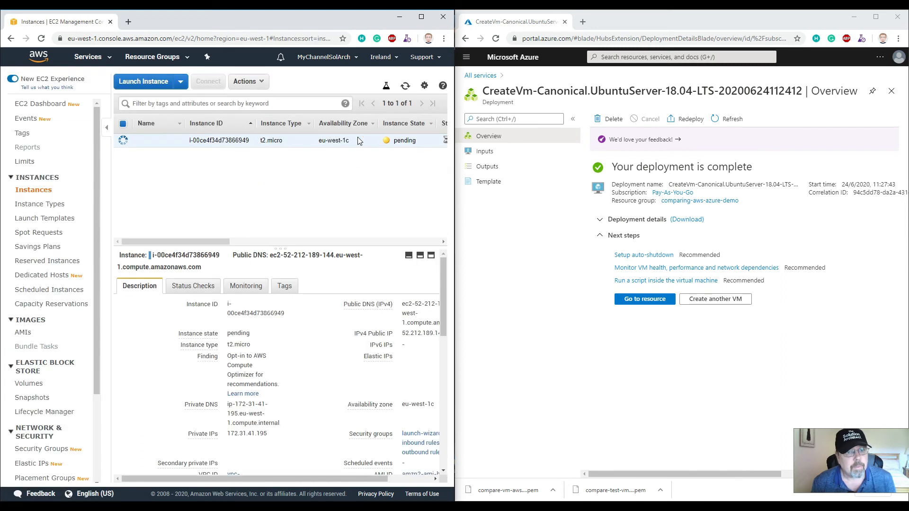
pyautogui.click(646, 301)
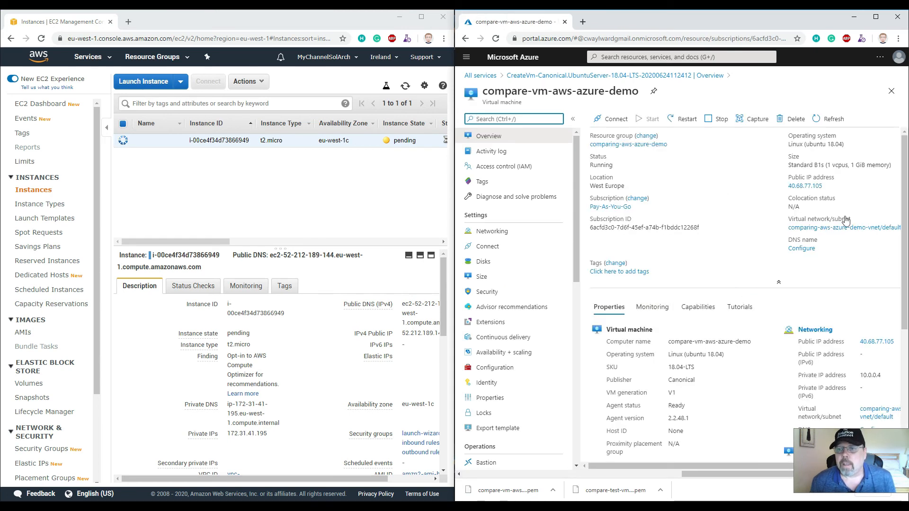
pyautogui.click(828, 187)
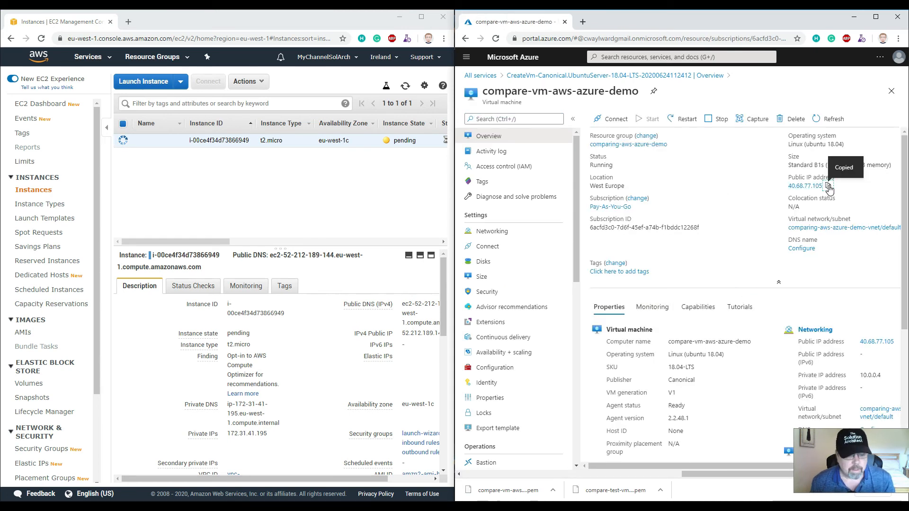
# Browse to the Azure VM's public IP address in a new tab
pyautogui.click(583, 22)
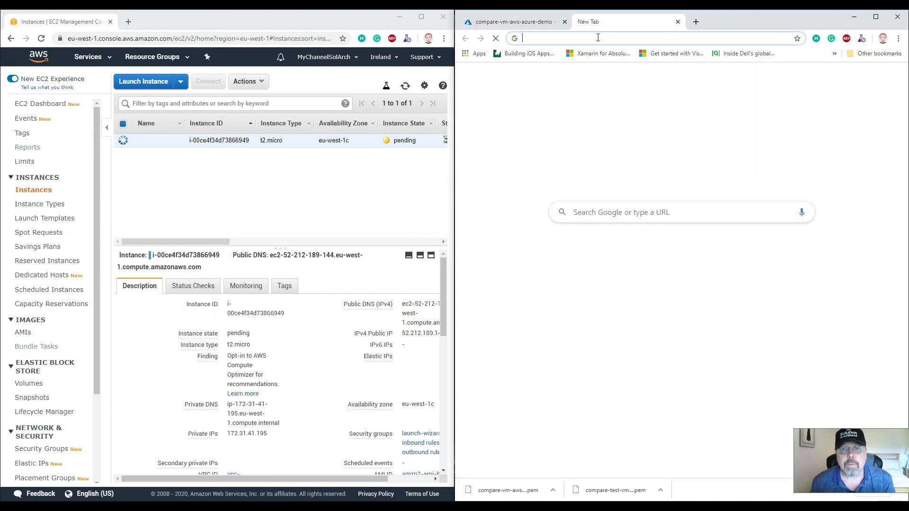
pyautogui.click(598, 38)
pyautogui.hotkey('ctrl', 'v')
pyautogui.press('Return')
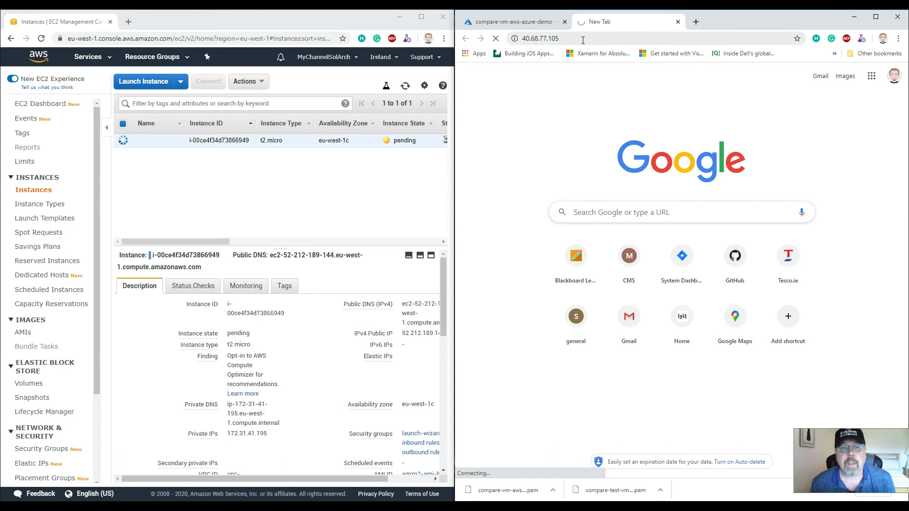
pyautogui.click(583, 39)
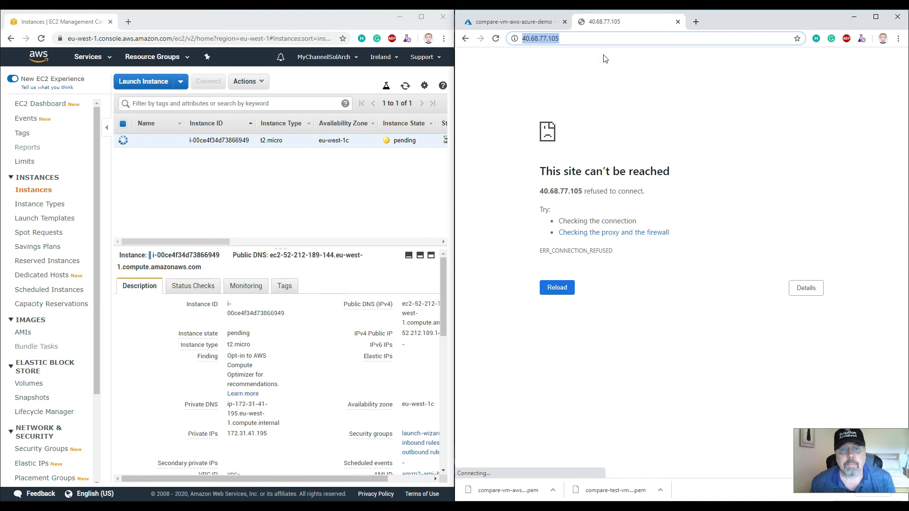
# Return to the Azure VM page and copy the new EC2 instance's public DNS name
pyautogui.click(519, 22)
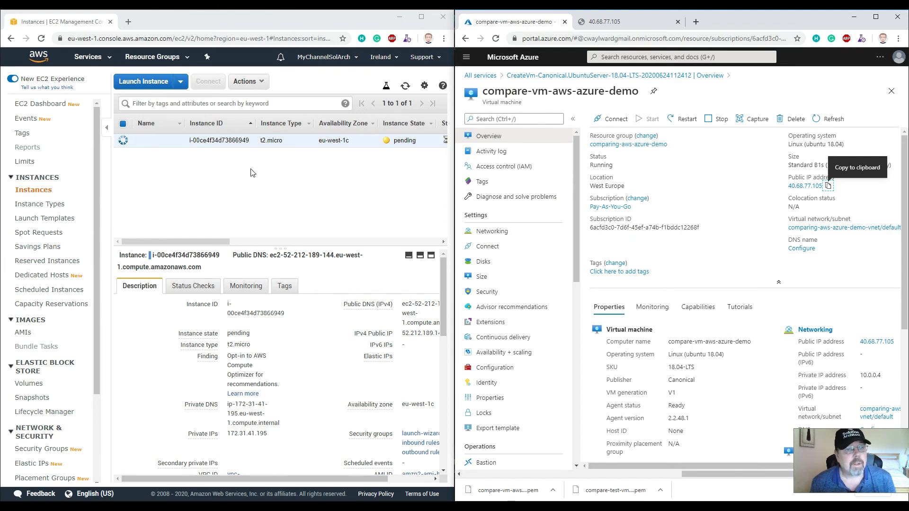
pyautogui.click(198, 241)
pyautogui.click(273, 242)
pyautogui.moveTo(275, 243); pyautogui.dragTo(171, 242)
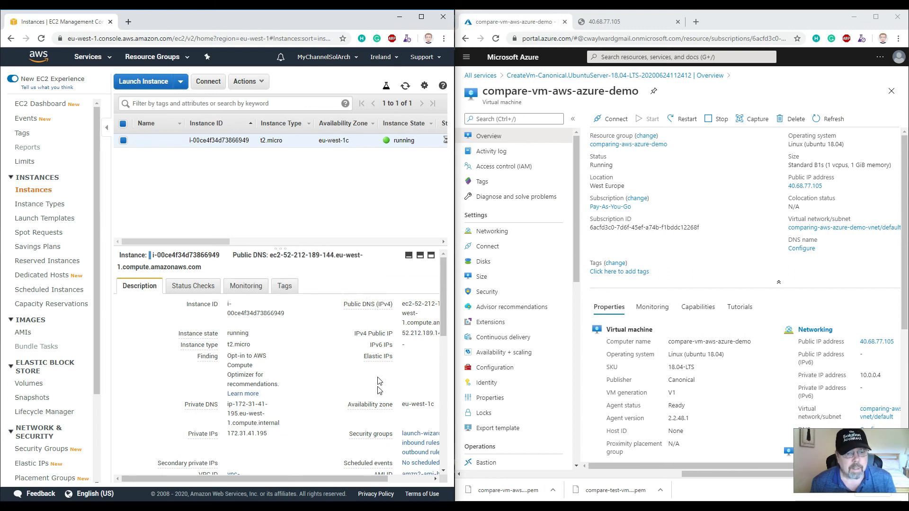
pyautogui.moveTo(335, 477); pyautogui.dragTo(379, 478)
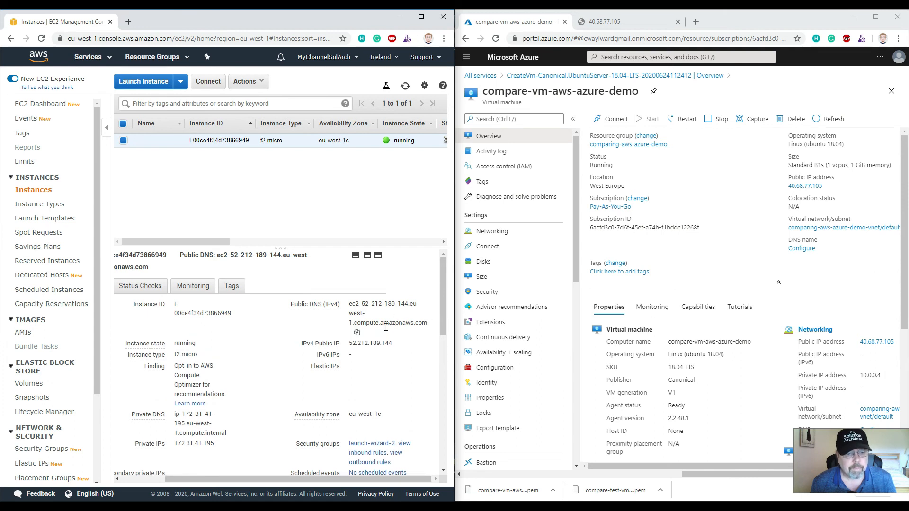
pyautogui.click(358, 333)
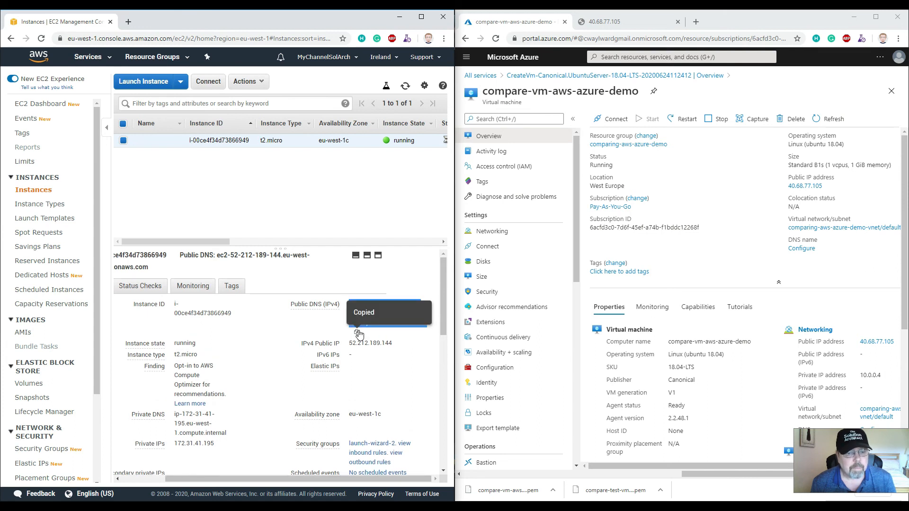
# Browse to the EC2 instance's public DNS in a new tab, reload it, and close the tab
pyautogui.click(128, 22)
pyautogui.hotkey('ctrl', 'v')
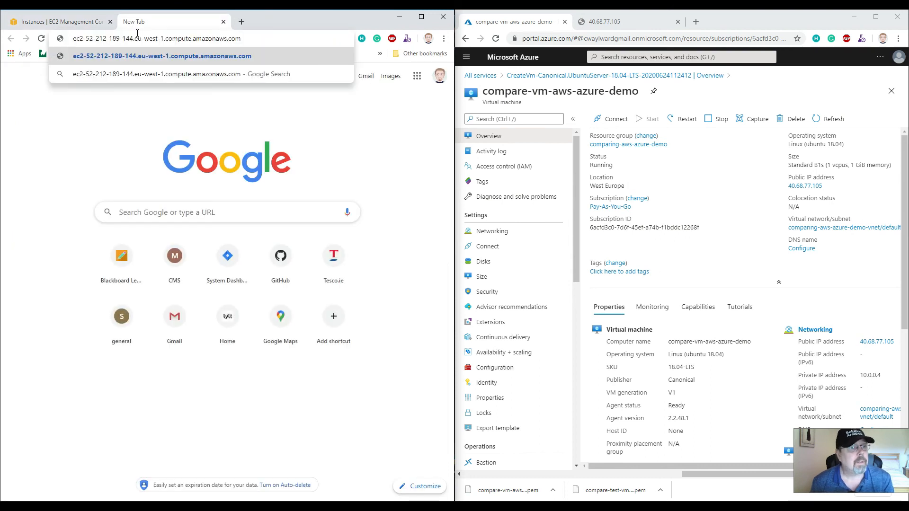
pyautogui.press('Return')
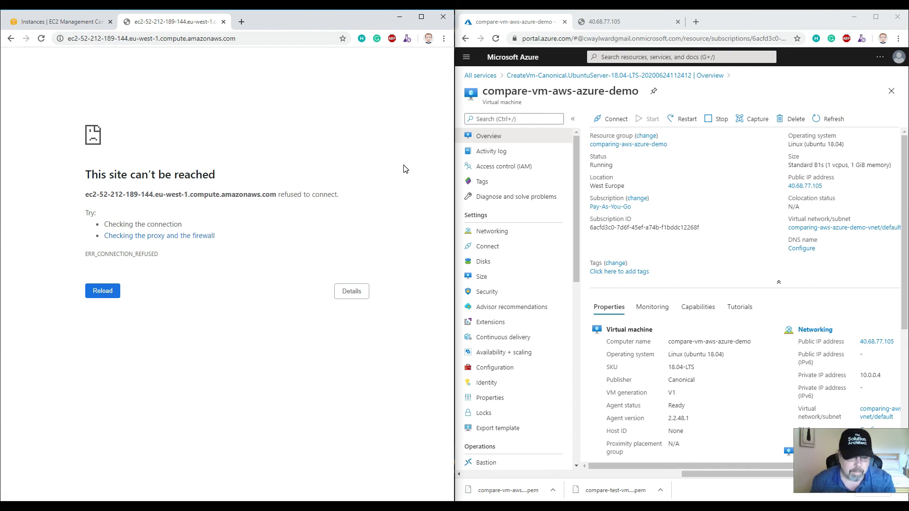
pyautogui.press('F5')
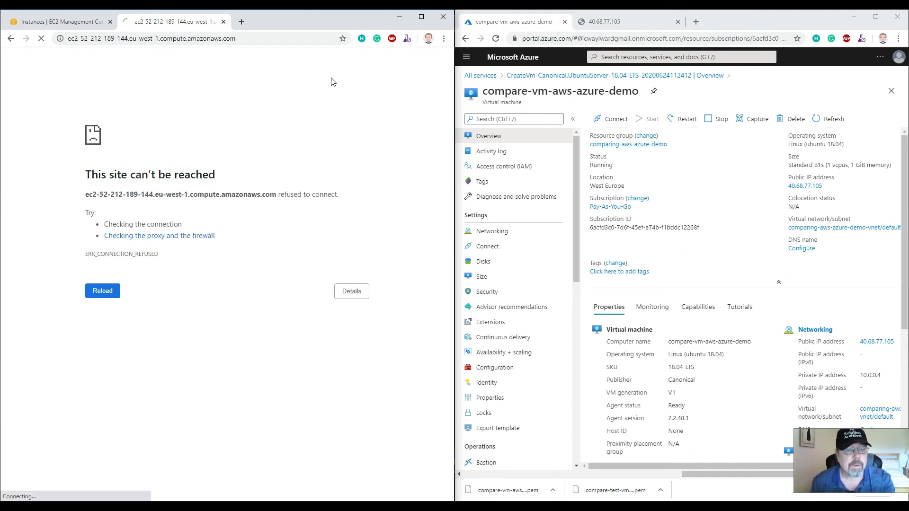
pyautogui.hotkey('ctrl', 'w')
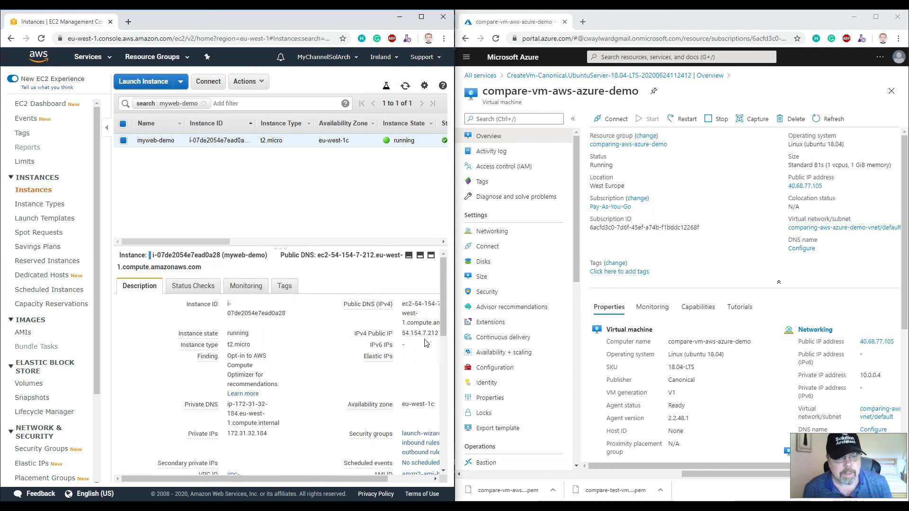
# Copy the myweb-demo instance's public IPv4 address and open it in a new tab
pyautogui.moveTo(357, 479); pyautogui.dragTo(385, 483)
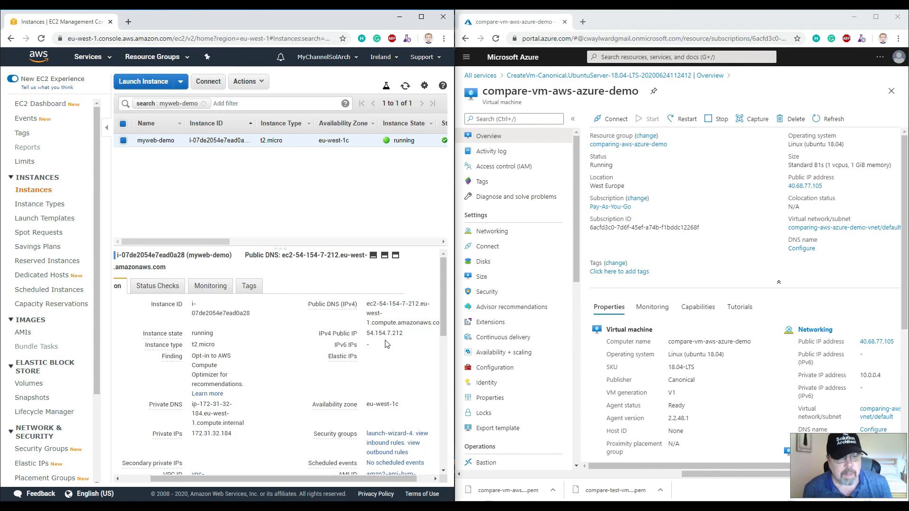
pyautogui.click(410, 332)
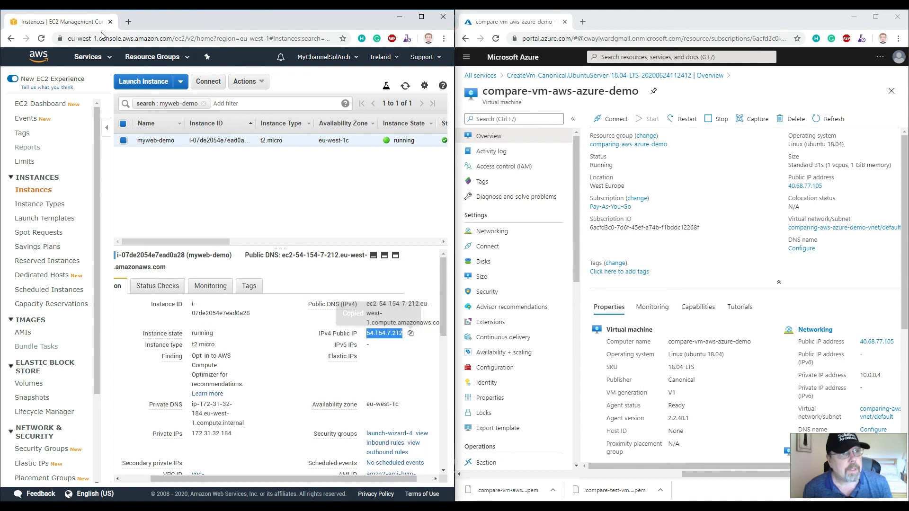
pyautogui.click(127, 22)
pyautogui.click(130, 37)
pyautogui.hotkey('ctrl', 'v')
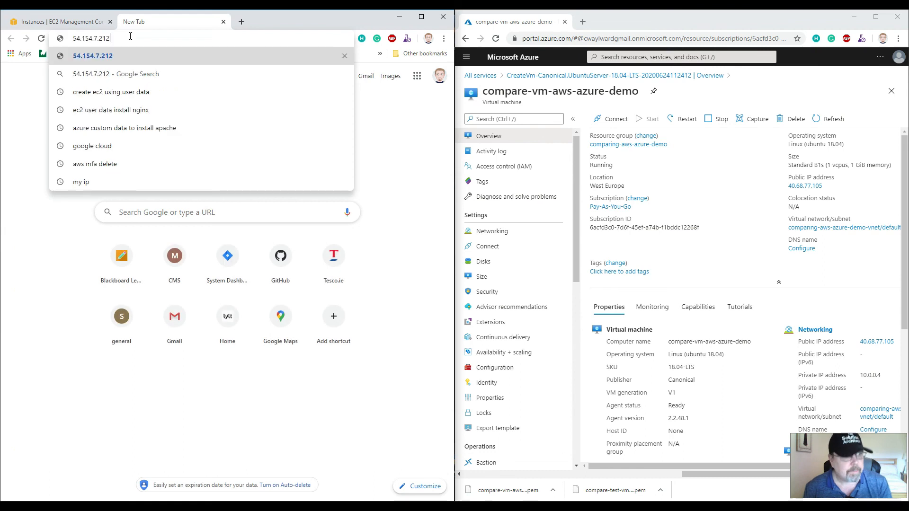
pyautogui.press('Return')
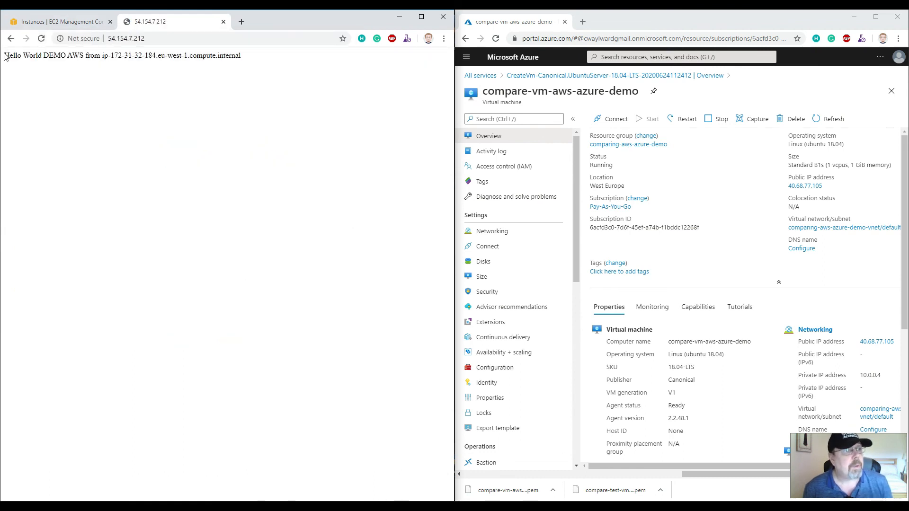
# Copy the Azure VM's public IP address and open it in the second browser's tab
pyautogui.moveTo(10, 58); pyautogui.dragTo(249, 60)
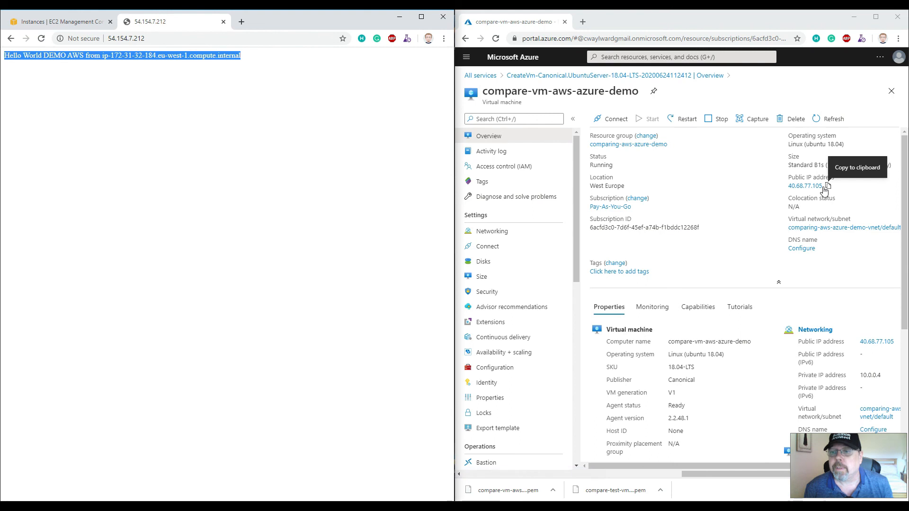
pyautogui.click(829, 186)
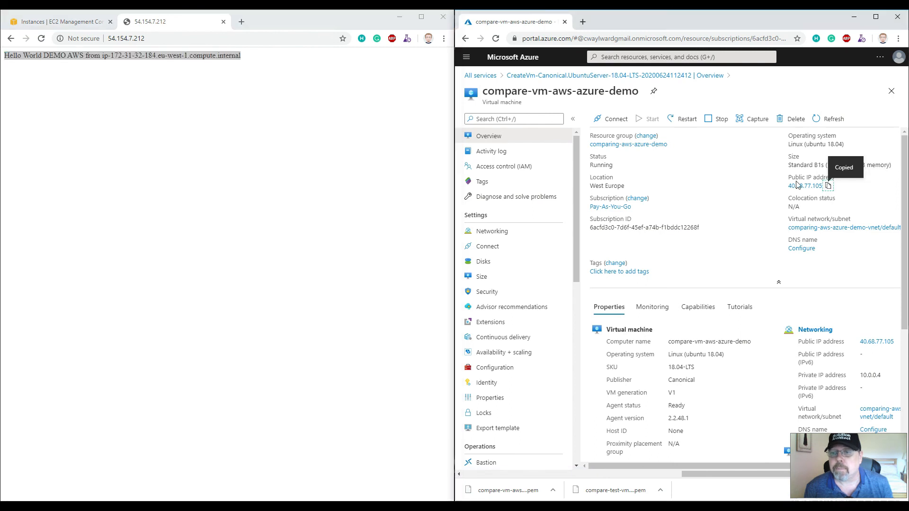
pyautogui.click(583, 22)
pyautogui.hotkey('ctrl', 'v')
pyautogui.press('Return')
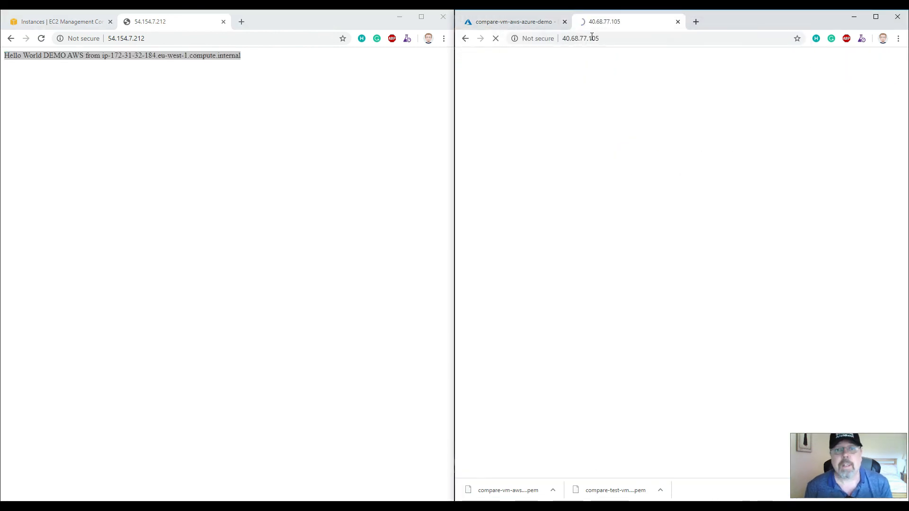
# Highlight the greeting text on both web pages to compare them
pyautogui.moveTo(468, 56); pyautogui.dragTo(651, 56)
pyautogui.click(221, 93)
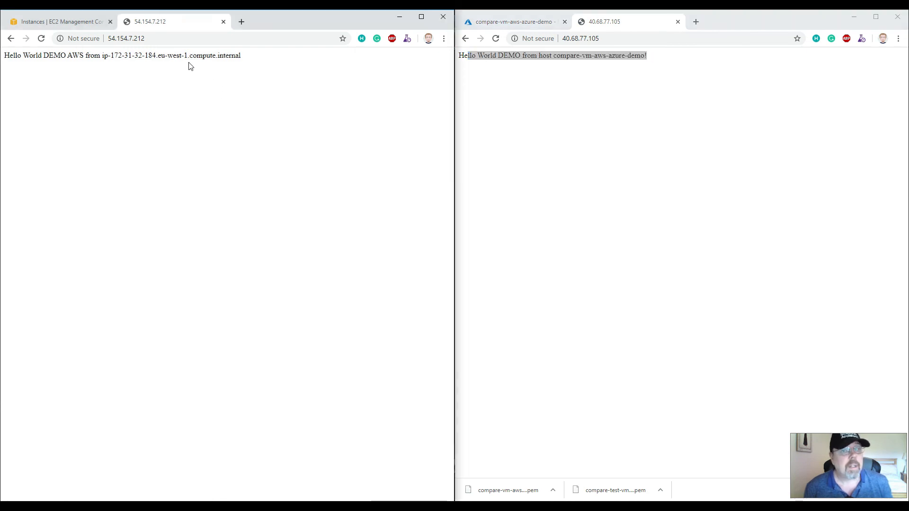
pyautogui.click(513, 56)
pyautogui.click(513, 56)
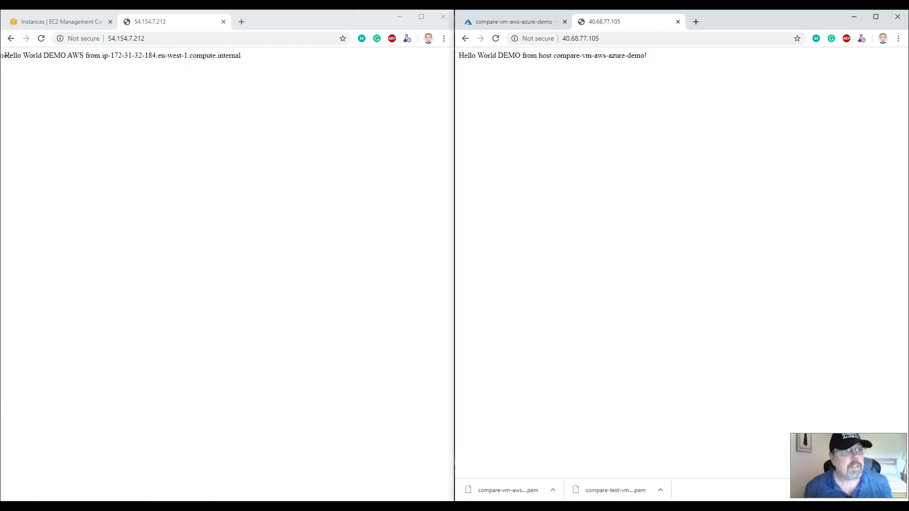